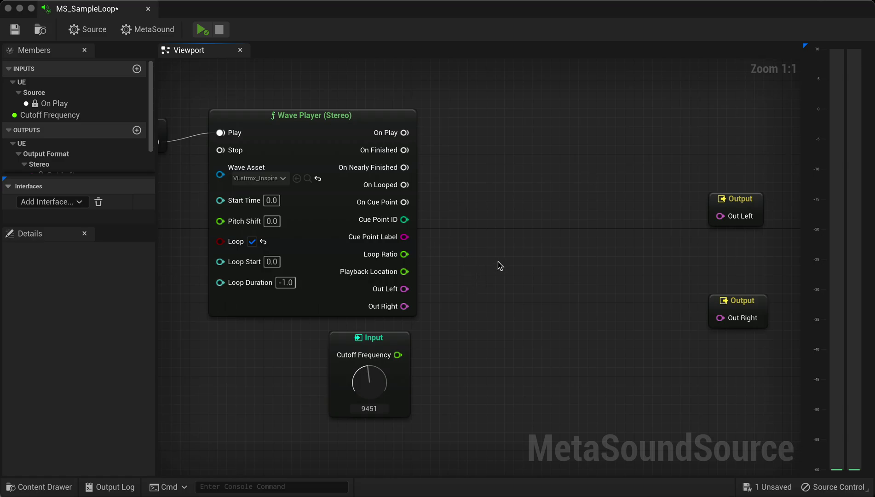
# Step: Add an MS_FX_Phaser node and route the Wave Player's Out Left through it to the Out Left output
pyautogui.rightClick(471, 204)
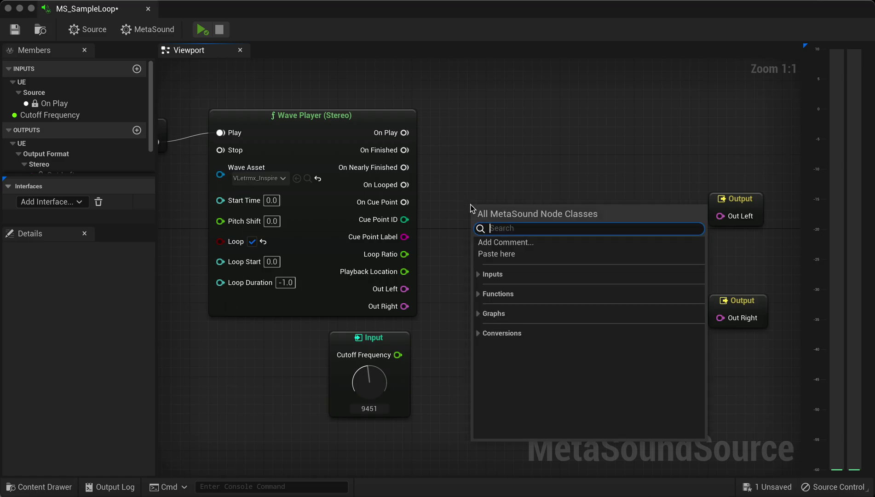
pyautogui.press('Escape')
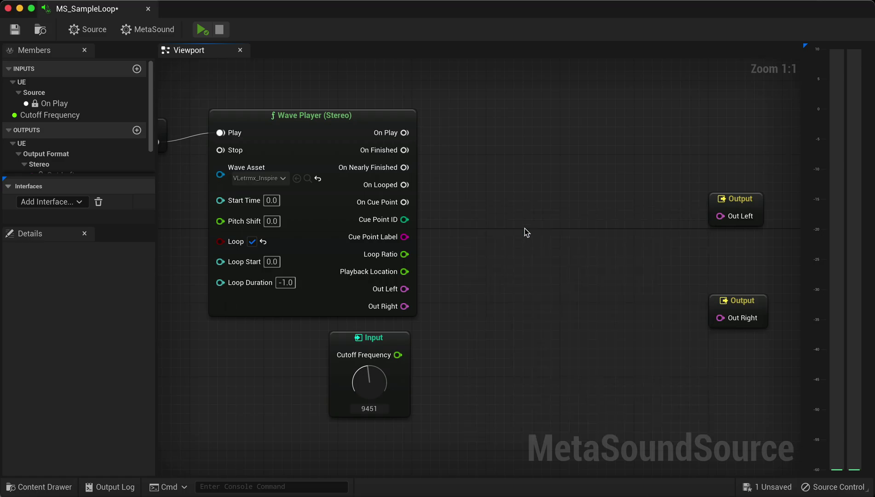
pyautogui.rightClick(525, 231)
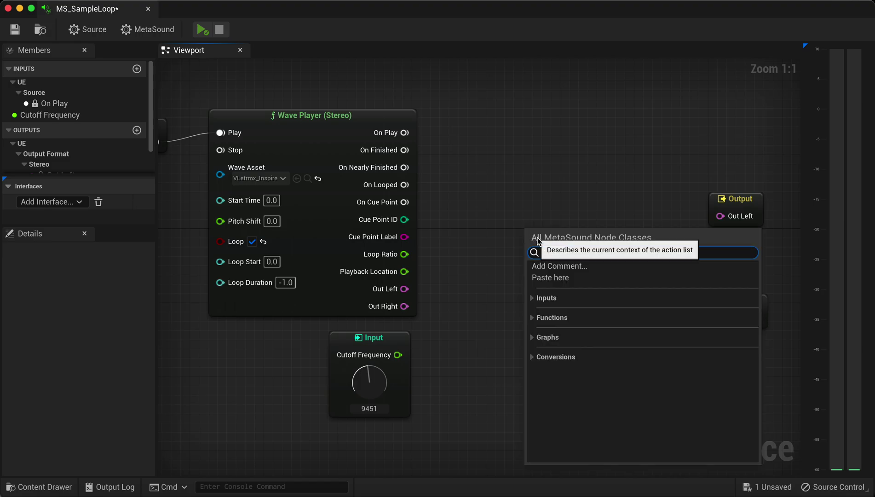
pyautogui.write('phas')
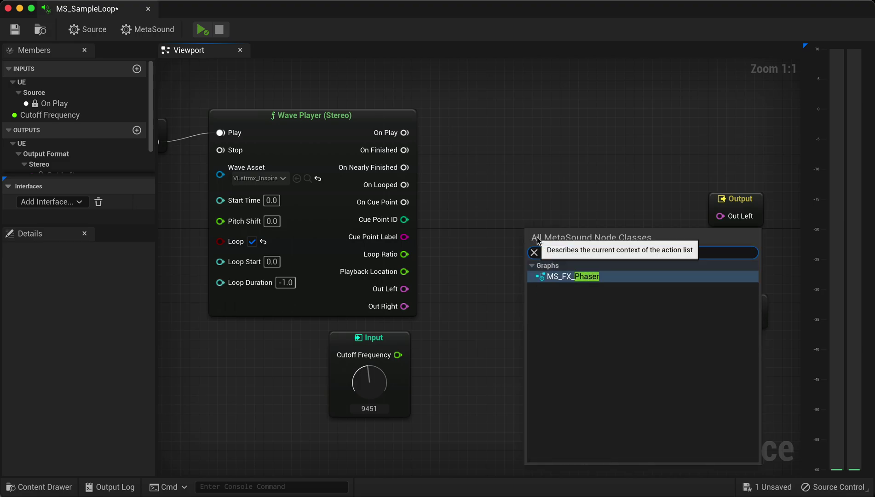
pyautogui.write('er')
pyautogui.click(541, 276)
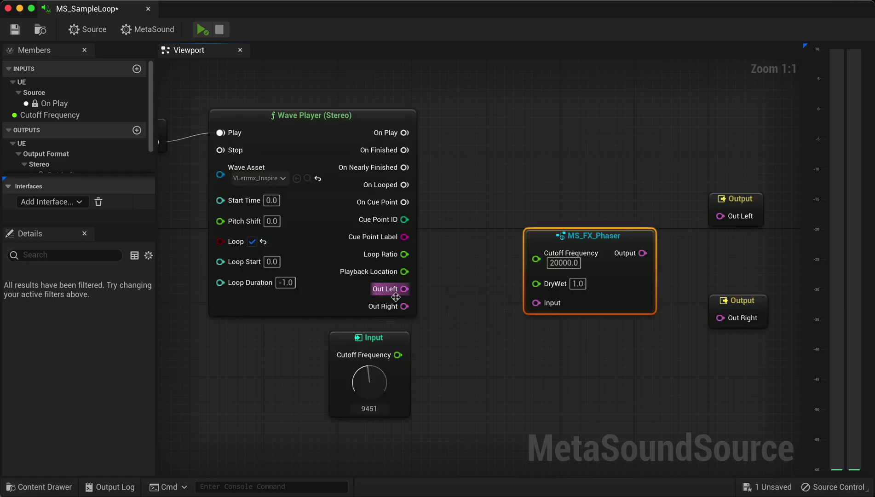
pyautogui.moveTo(396, 296); pyautogui.dragTo(536, 302)
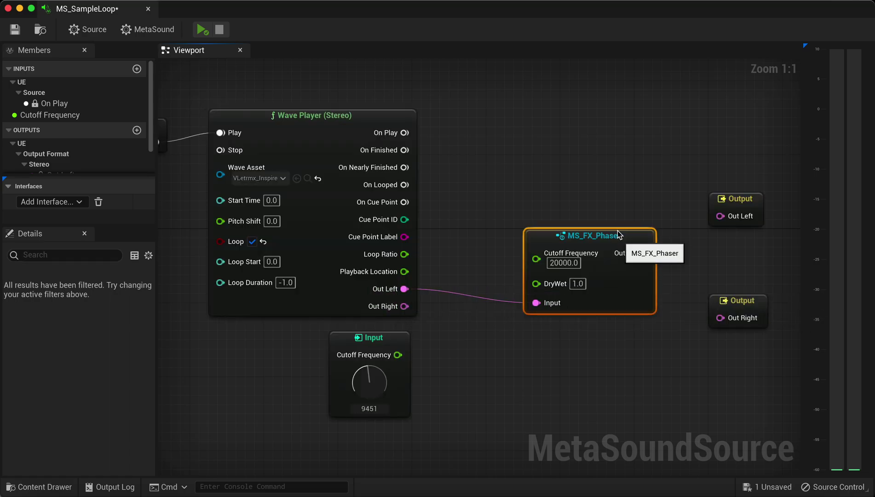
pyautogui.moveTo(618, 235); pyautogui.dragTo(721, 216)
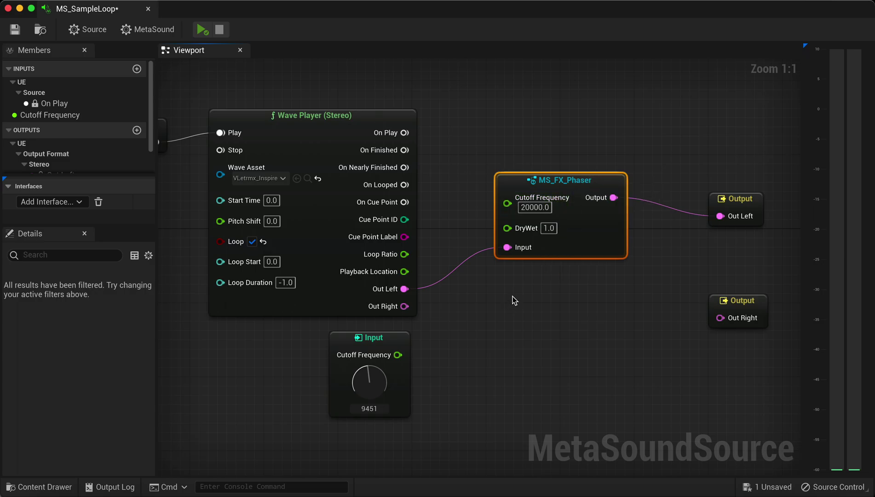
# Step: Duplicate the phaser for the right channel, wired from Out Right to the Out Right output, and connect Cutoff Frequency to both phasers
pyautogui.hotkey('ctrl', 'd')
pyautogui.moveTo(404, 305); pyautogui.dragTo(534, 358)
pyautogui.moveTo(641, 308); pyautogui.dragTo(720, 317)
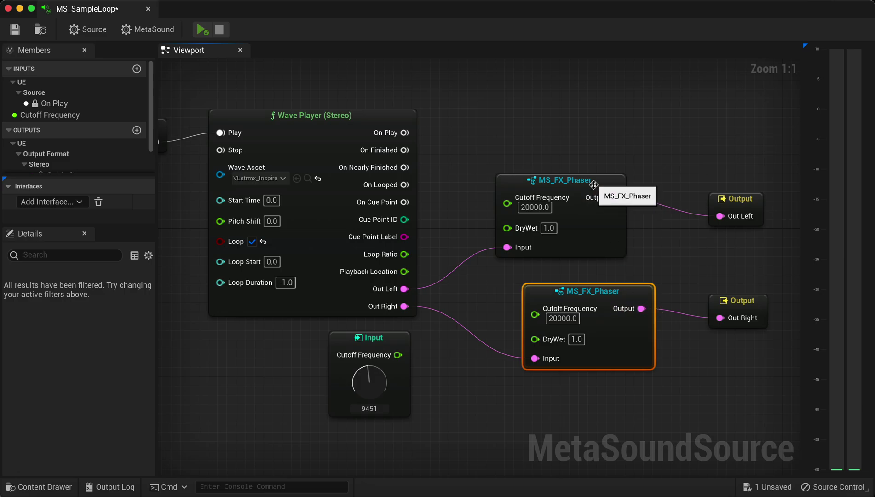
pyautogui.moveTo(398, 355); pyautogui.dragTo(507, 202)
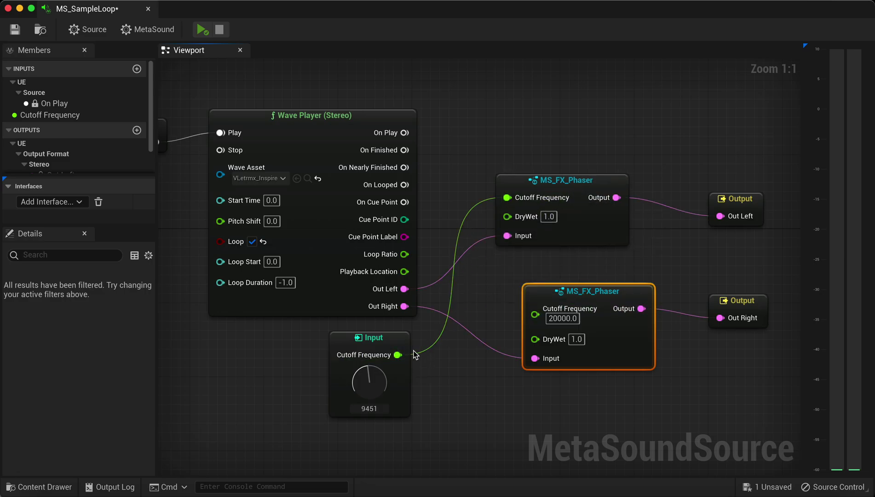
pyautogui.moveTo(398, 355); pyautogui.dragTo(535, 314)
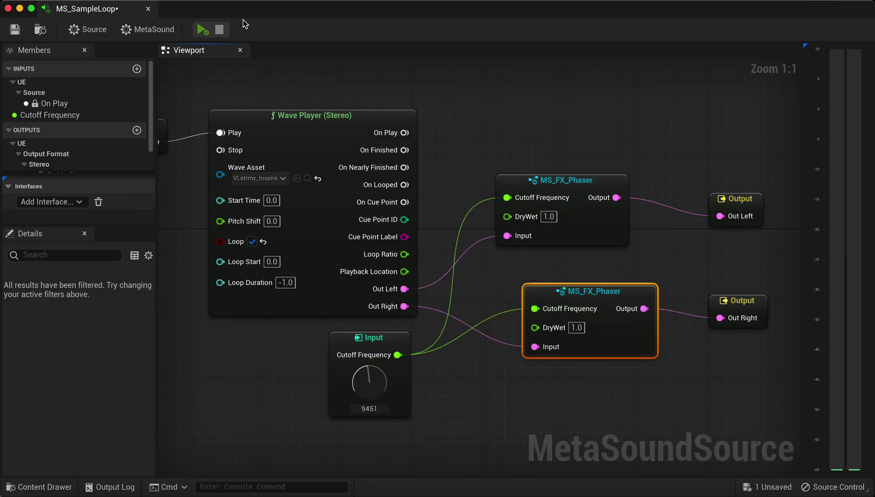
# Step: Play the MetaSound while turning the Cutoff Frequency input down to 2018, and stop playback
pyautogui.click(202, 29)
pyautogui.moveTo(370, 375); pyautogui.dragTo(389, 398)
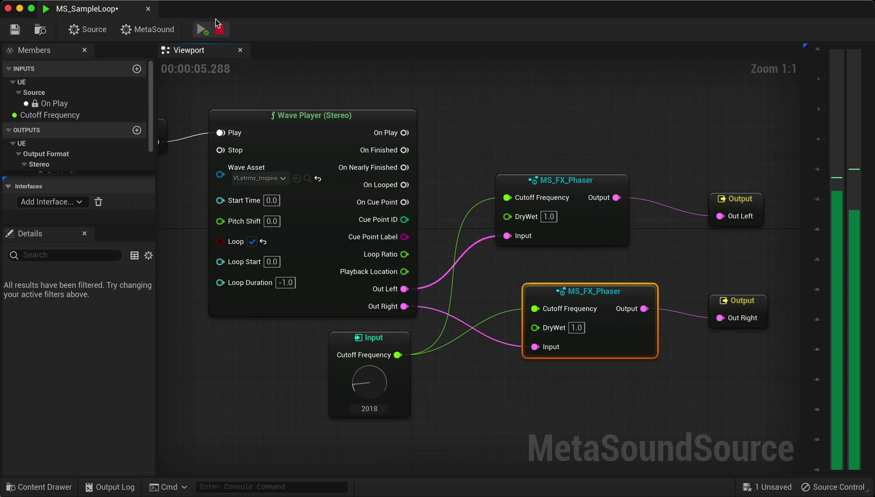
pyautogui.click(218, 28)
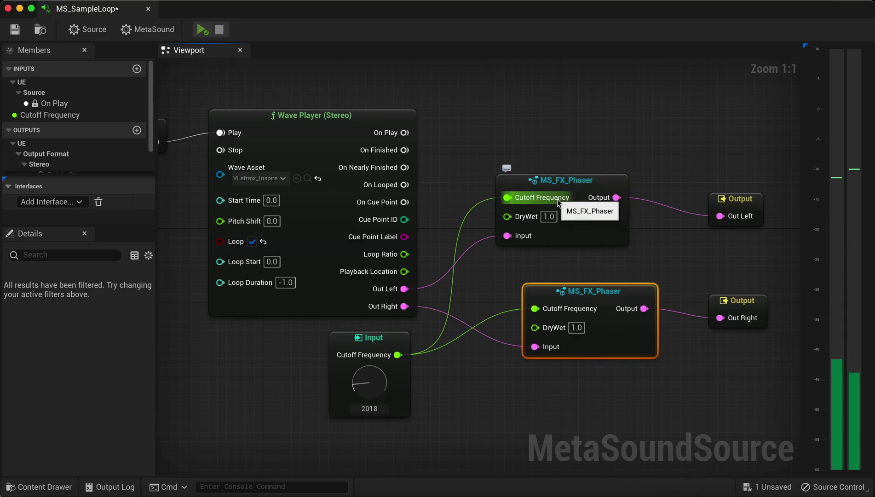
# Step: Align the lower MS_FX_Phaser node beneath the upper one, and view the phaser's internal graph before returning to MS_SampleLoop
pyautogui.click(462, 420)
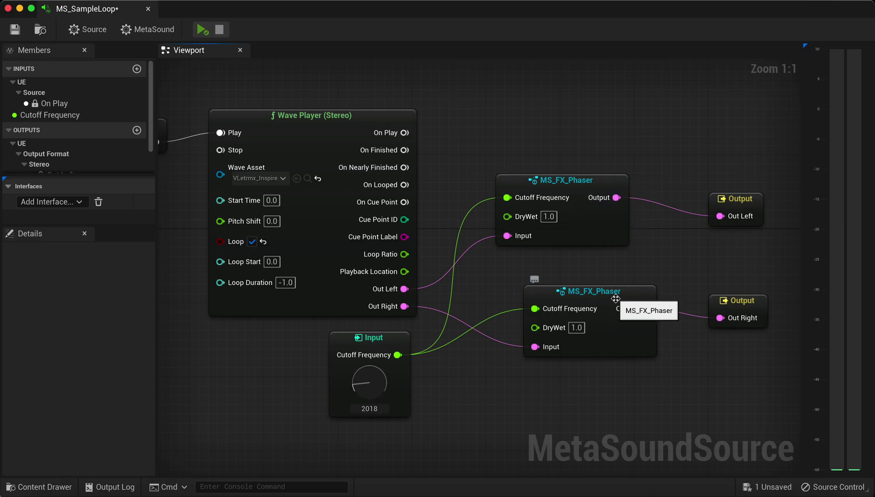
pyautogui.moveTo(613, 291); pyautogui.dragTo(585, 273)
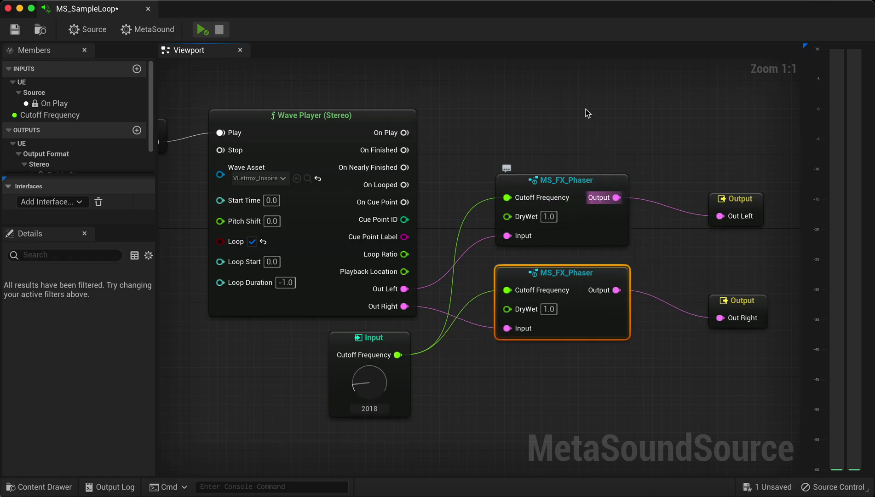
pyautogui.doubleClick(607, 186)
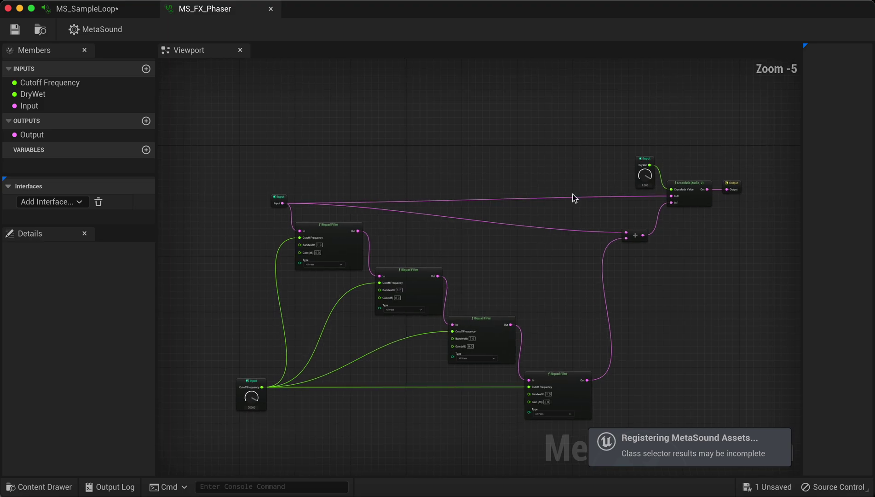
pyautogui.click(91, 10)
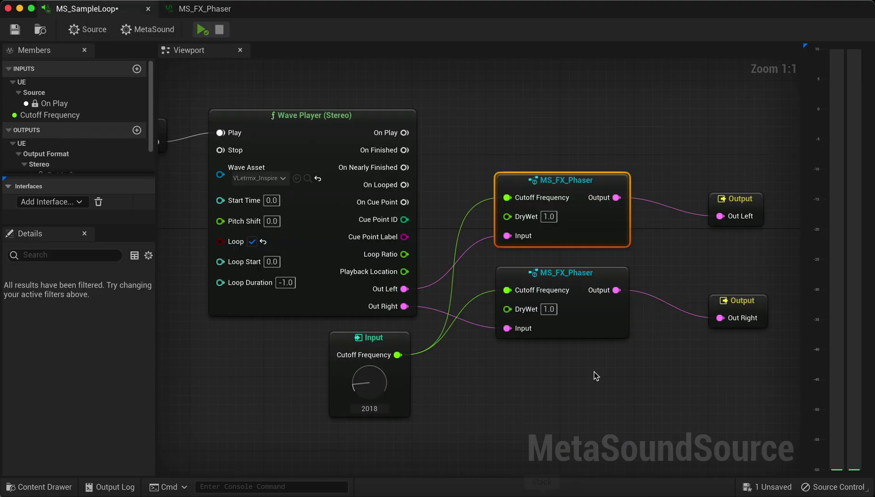
# Step: Delete both MS_FX_Phaser nodes from the MS_SampleLoop graph and save the MetaSound
pyautogui.moveTo(529, 143); pyautogui.dragTo(594, 353)
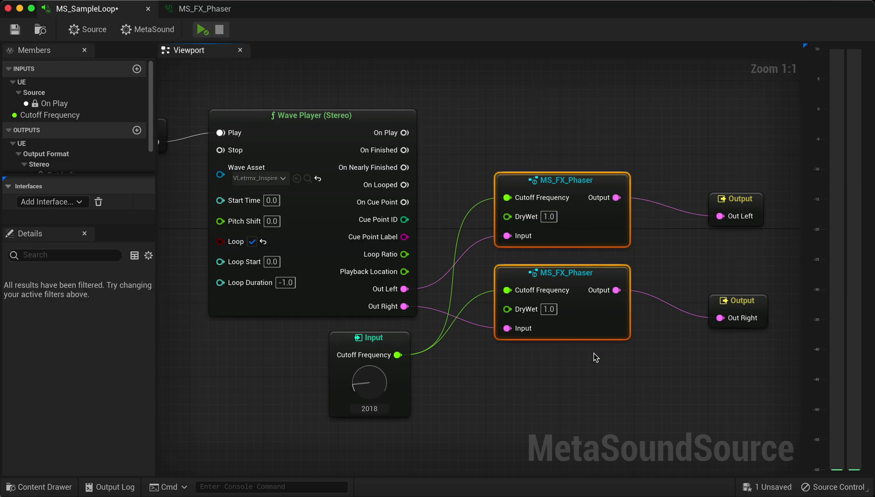
pyautogui.press('Delete')
pyautogui.press('super+s')
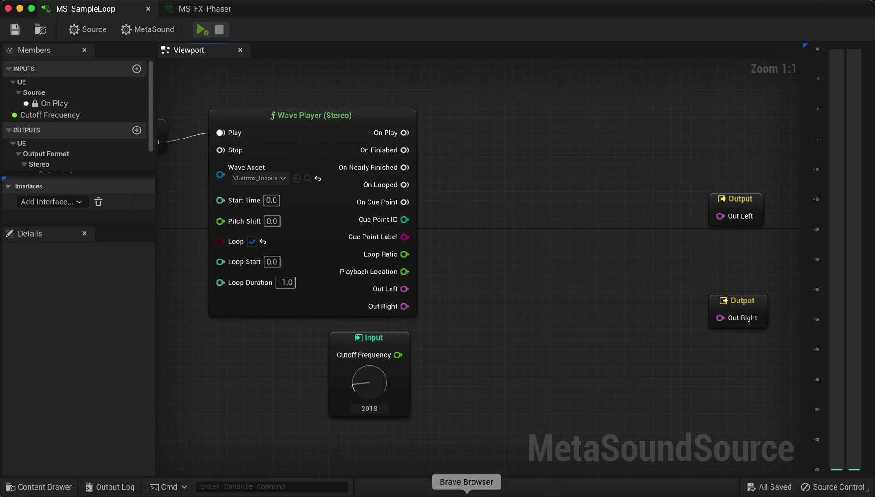
# Step: Create a MetaSound Patch asset named MS_Phaser in the project's Content folder
pyautogui.press('super+Tab')
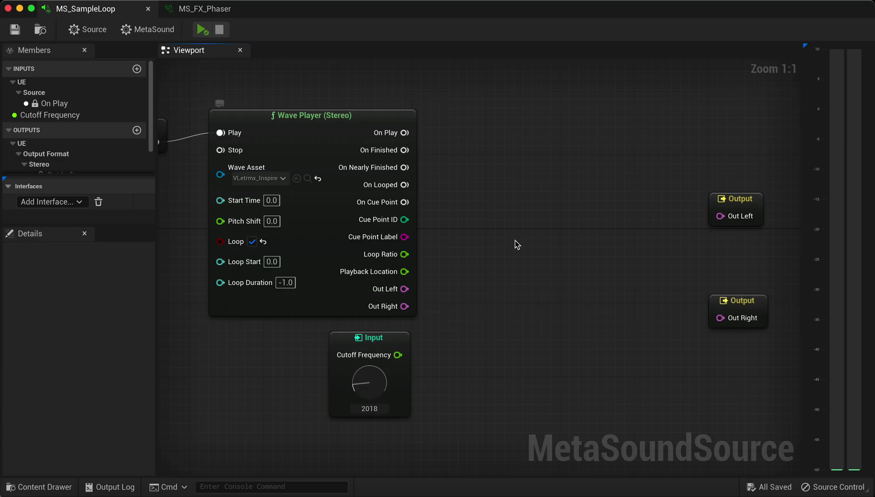
pyautogui.moveTo(2, 109); pyautogui.dragTo(316, 109)
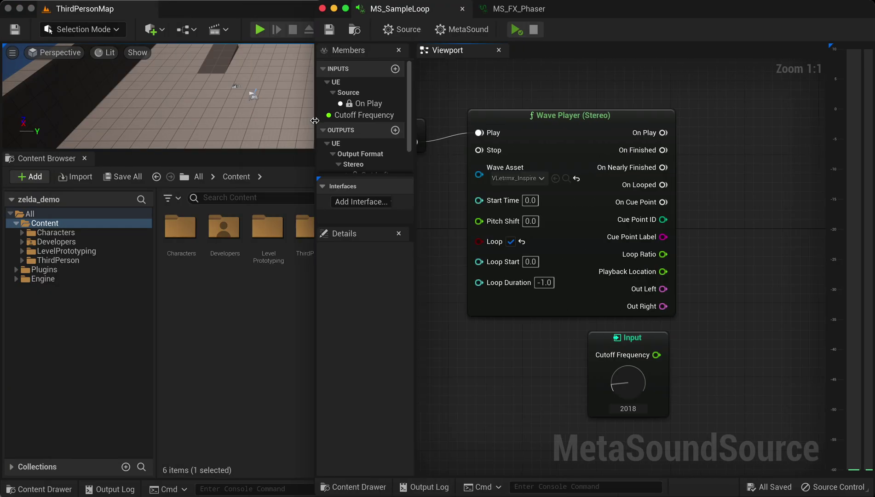
pyautogui.click(290, 352)
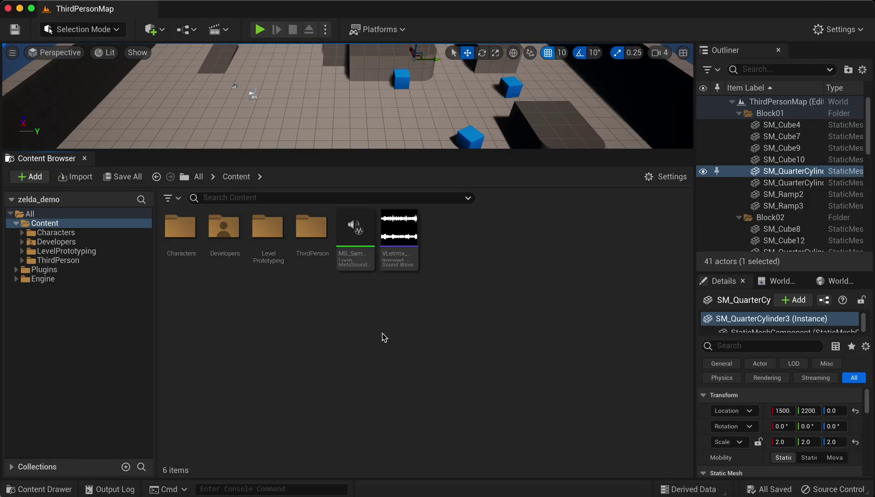
pyautogui.rightClick(373, 308)
pyautogui.moveTo(432, 466)
pyautogui.scroll(-1, 433, 468)
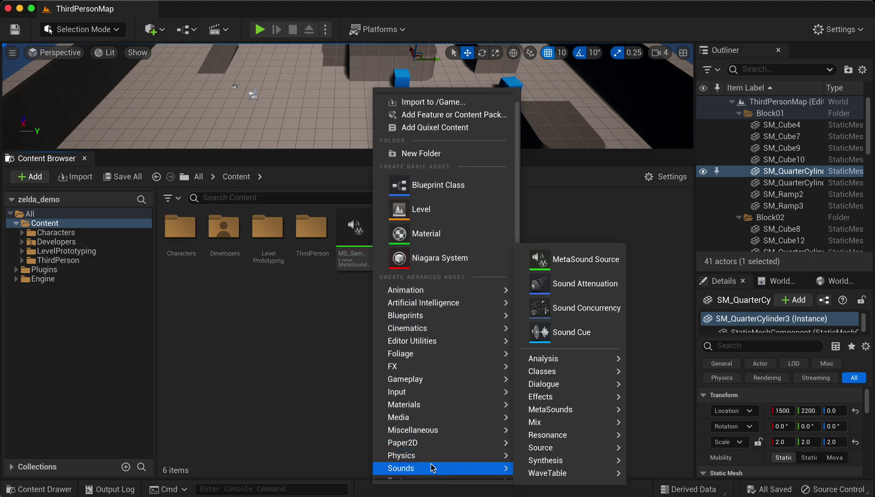
pyautogui.moveTo(588, 448)
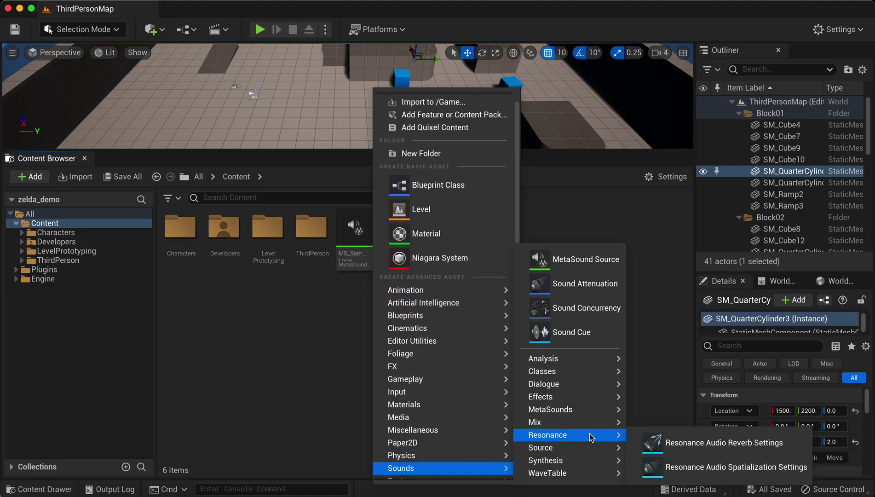
pyautogui.moveTo(587, 409)
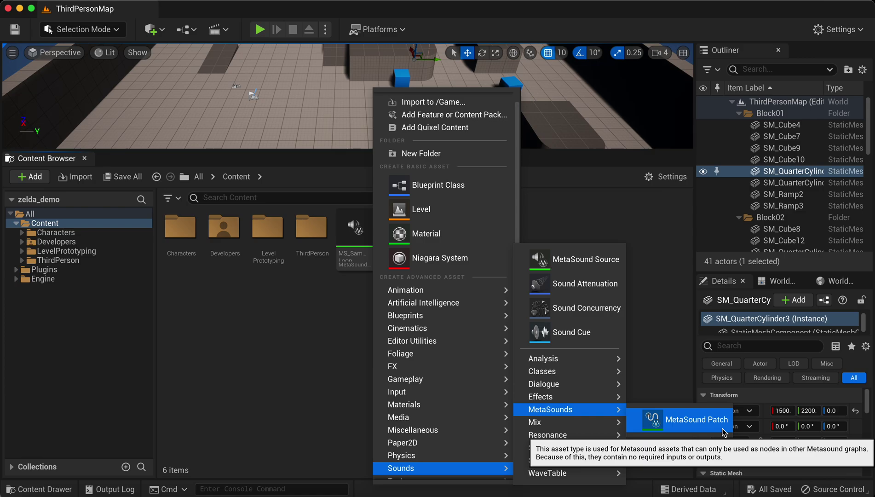
pyautogui.click(706, 423)
pyautogui.write('M')
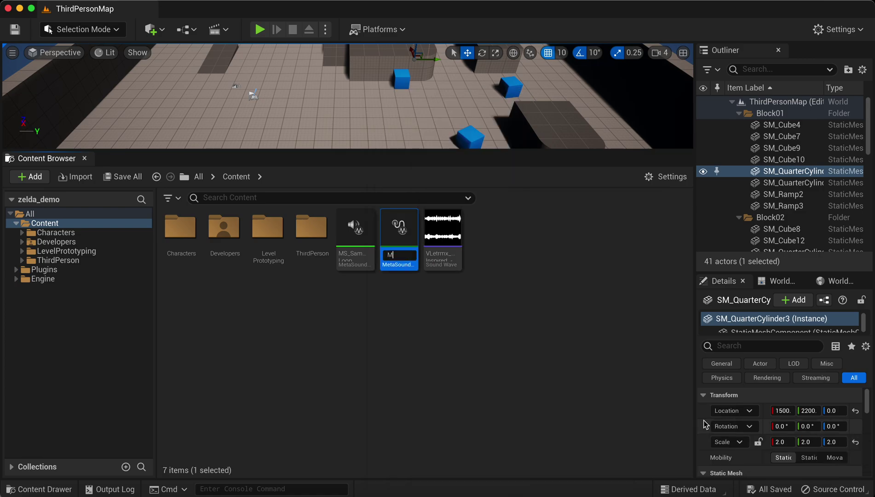
pyautogui.write('S_Phaser')
pyautogui.press('Return')
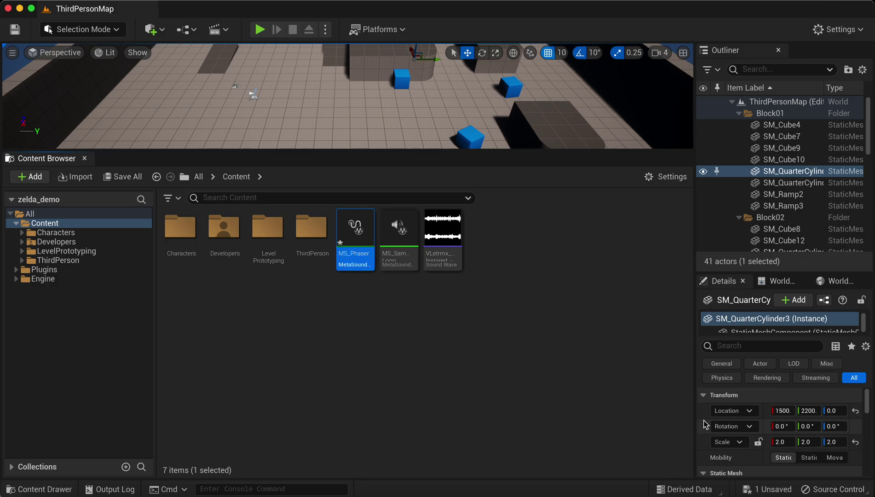
# Step: Open MS_SampleLoop beside the Content Browser and add the MS_Phaser patch to its graph as a node
pyautogui.doubleClick(389, 228)
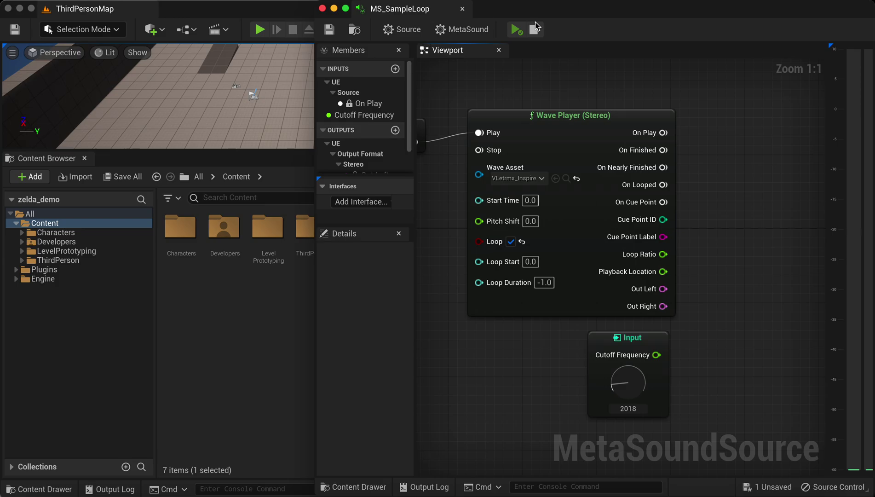
pyautogui.click(356, 233)
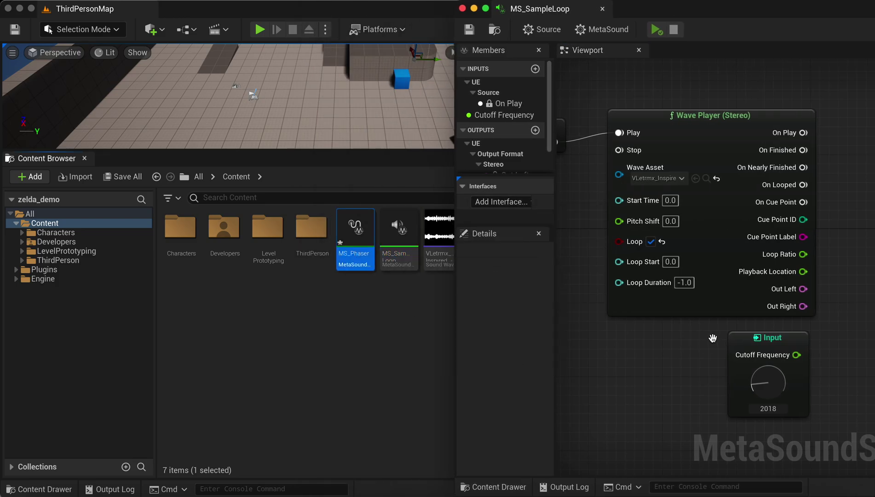
pyautogui.press('super+w')
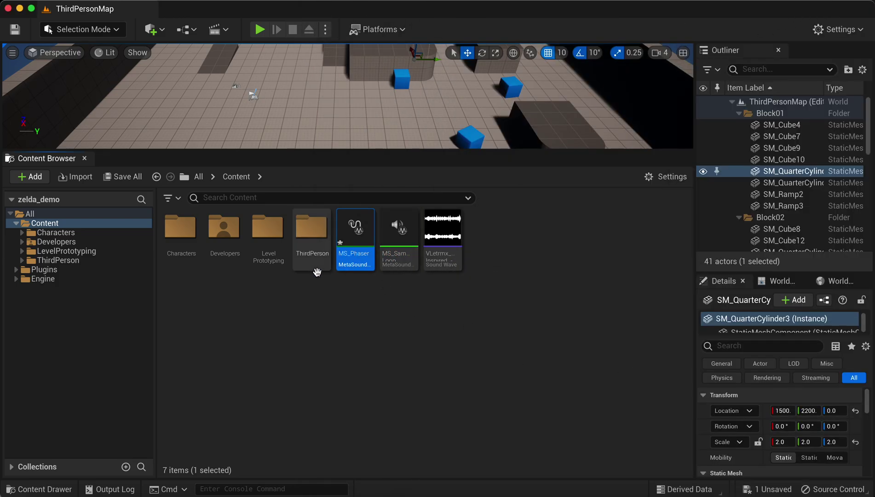
pyautogui.doubleClick(398, 228)
pyautogui.moveTo(355, 230); pyautogui.dragTo(664, 370)
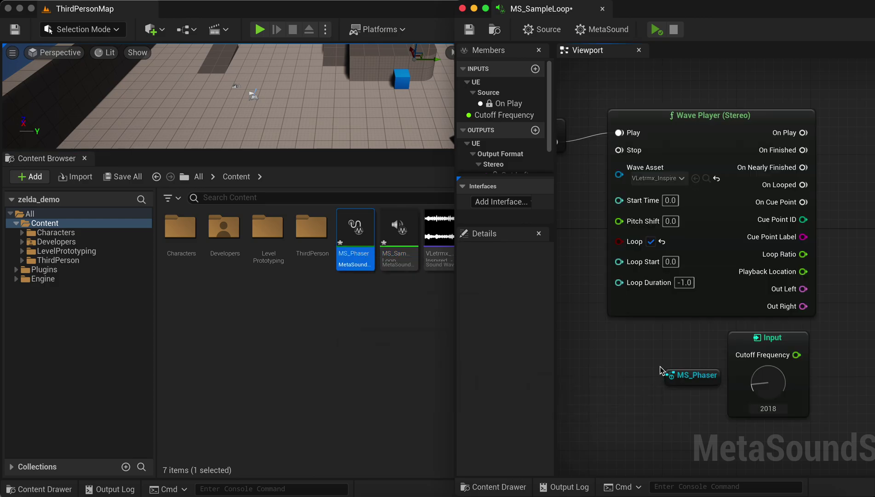
# Step: Move the MS_Phaser node into the space between the Wave Player and the outputs, and maximize the MetaSound editor window
pyautogui.click(702, 366)
pyautogui.moveTo(719, 366); pyautogui.dragTo(848, 207)
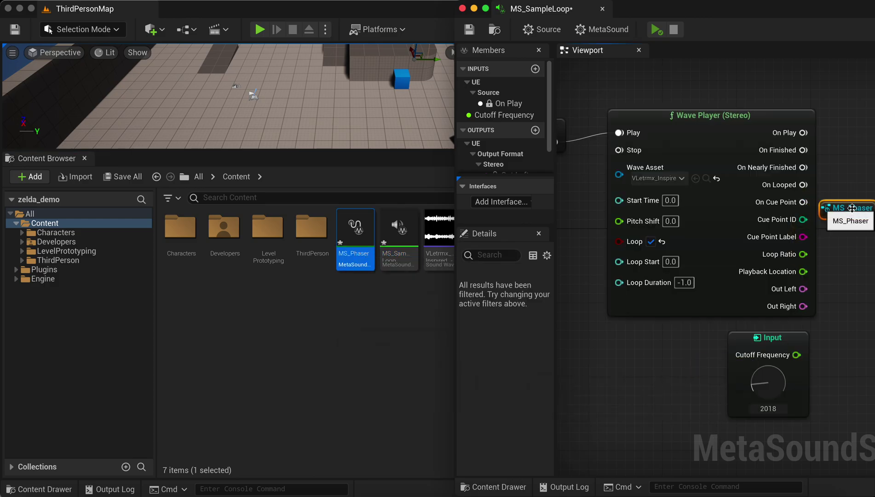
pyautogui.moveTo(847, 208); pyautogui.dragTo(736, 198, button='right')
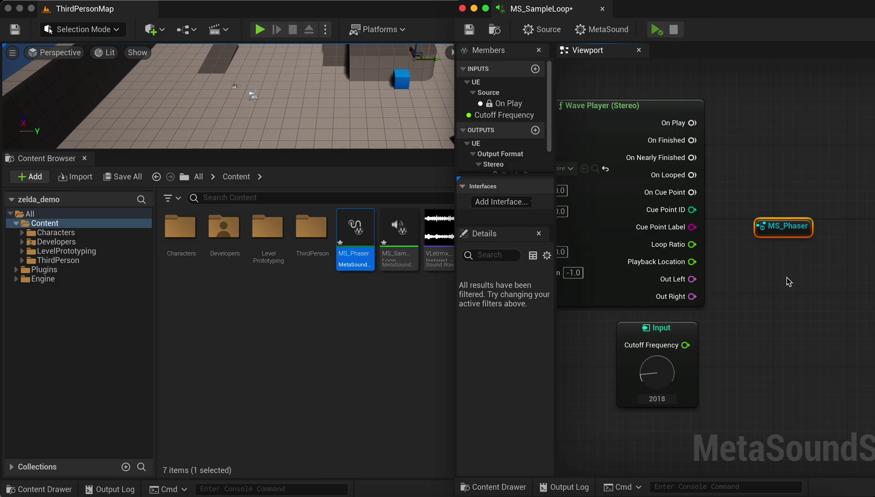
pyautogui.doubleClick(674, 12)
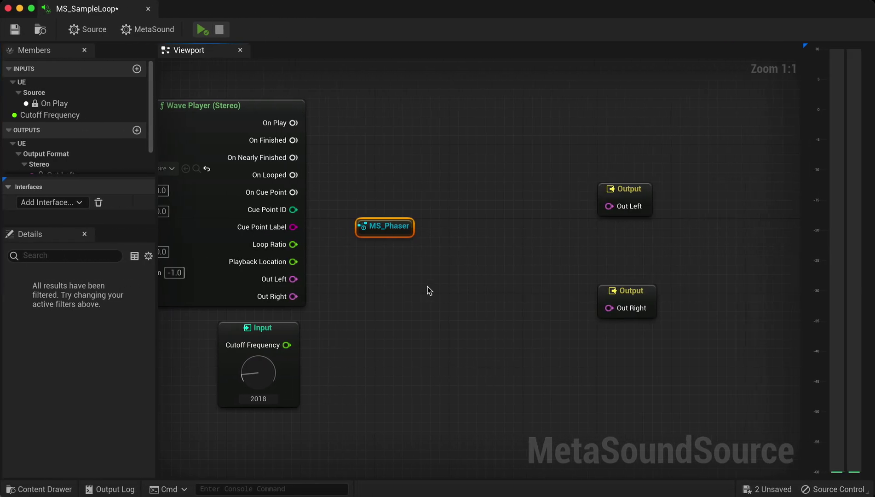
pyautogui.moveTo(397, 217); pyautogui.dragTo(429, 216)
# Step: Open the MS_Phaser patch and add one input and one output, both set to the Audio type
pyautogui.doubleClick(429, 217)
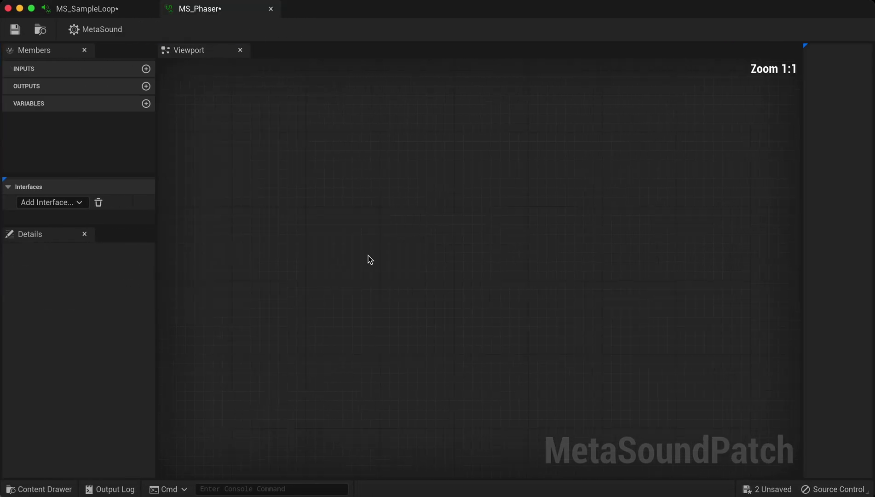
pyautogui.click(146, 69)
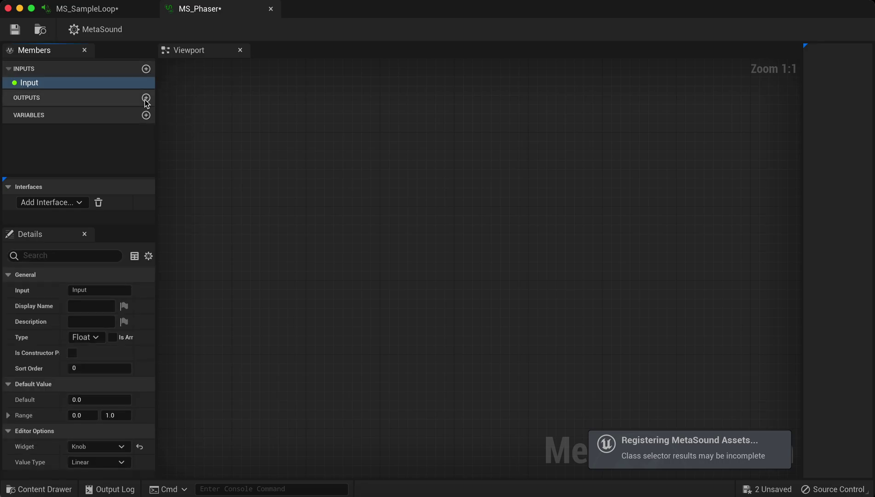
pyautogui.click(146, 98)
pyautogui.click(87, 337)
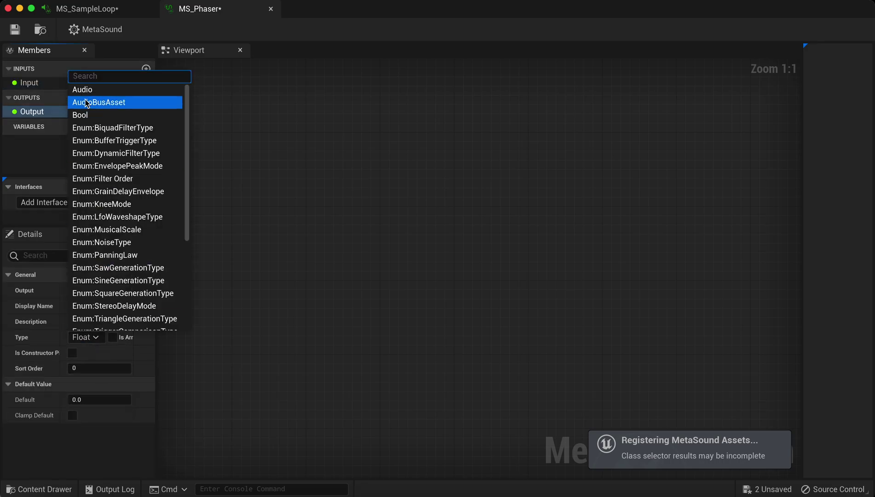
pyautogui.click(40, 101)
pyautogui.click(31, 84)
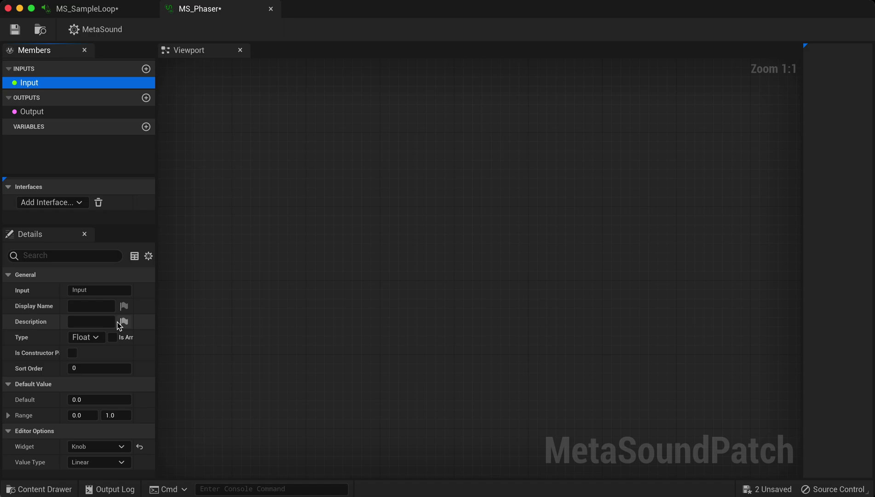
pyautogui.click(94, 339)
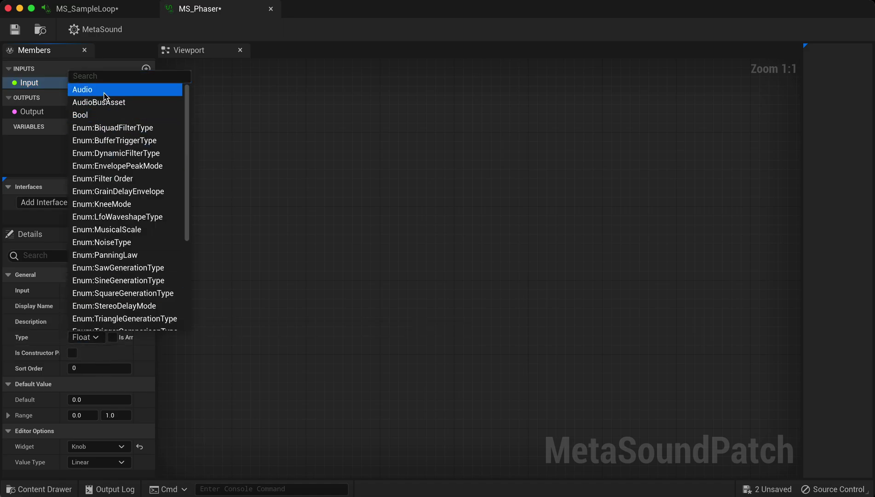
pyautogui.click(82, 90)
# Step: Place the Input and Output members in the MS_Phaser graph and connect Input directly to Output
pyautogui.click(40, 85)
pyautogui.moveTo(29, 112); pyautogui.dragTo(391, 143)
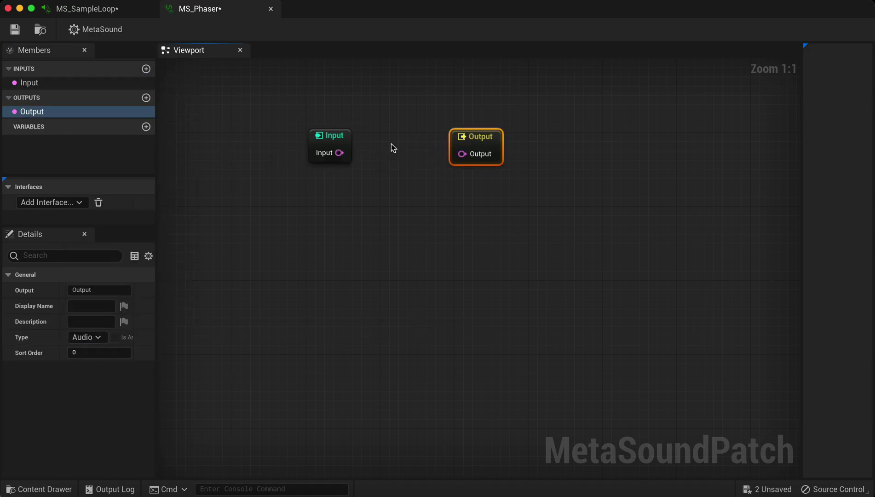
pyautogui.moveTo(339, 153); pyautogui.dragTo(464, 154)
# Step: In MS_SampleLoop, route the Wave Player's Out Left through the MS_Phaser node to the Out Left output
pyautogui.click(111, 8)
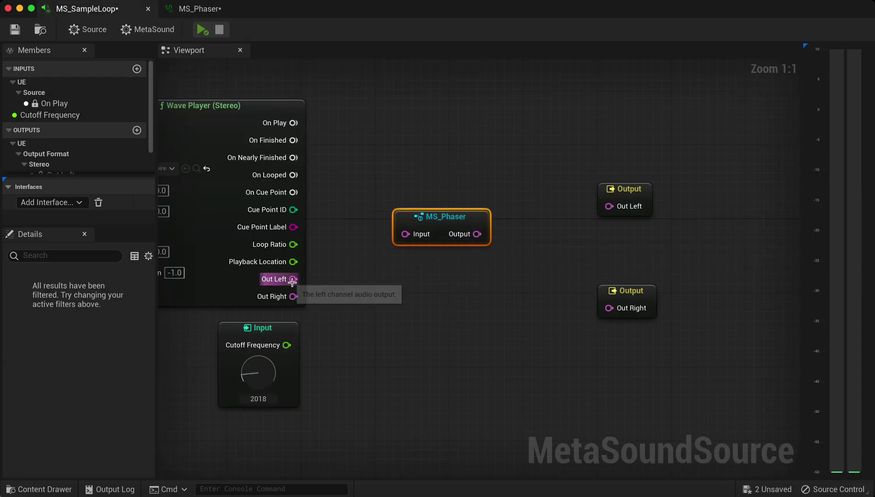
pyautogui.moveTo(294, 278); pyautogui.dragTo(406, 234)
pyautogui.moveTo(477, 233); pyautogui.dragTo(608, 206)
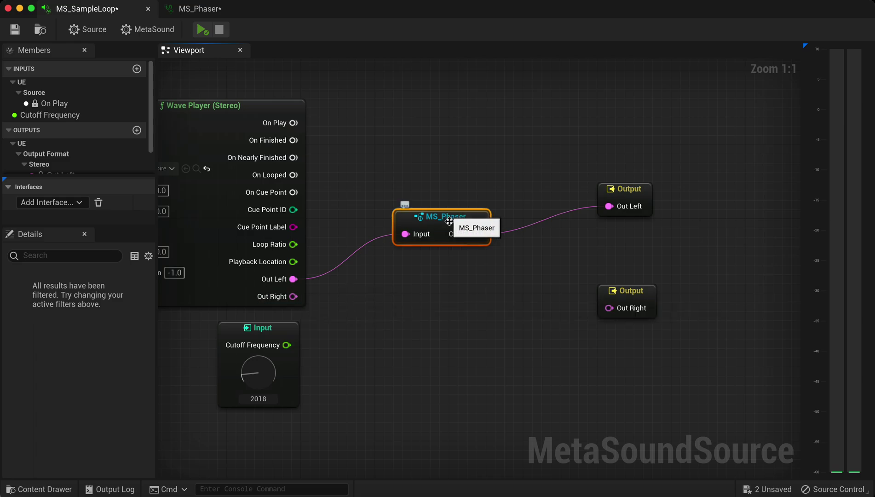
# Step: Duplicate the MS_Phaser node below the original and route the Wave Player's Out Right through the copy to the Out Right output
pyautogui.hotkey('ctrl', 'd')
pyautogui.moveTo(529, 232); pyautogui.dragTo(482, 288)
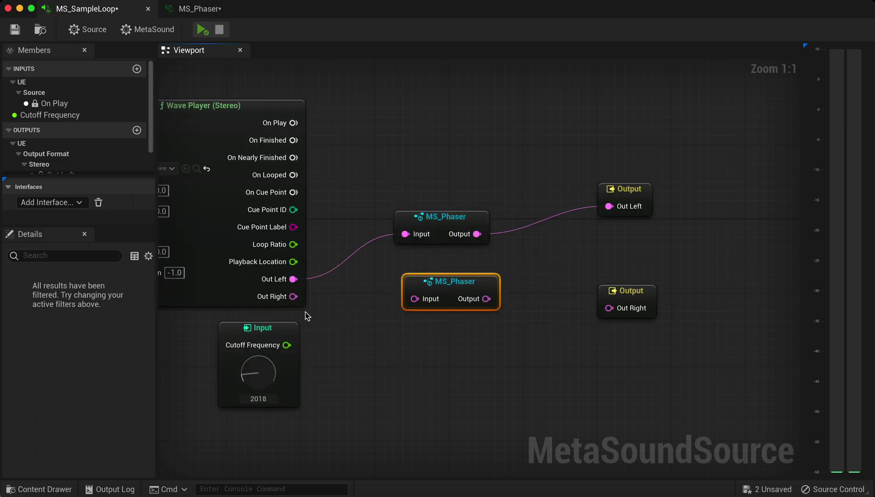
pyautogui.moveTo(294, 297); pyautogui.dragTo(414, 299)
pyautogui.moveTo(485, 301); pyautogui.dragTo(609, 308)
pyautogui.click(617, 184)
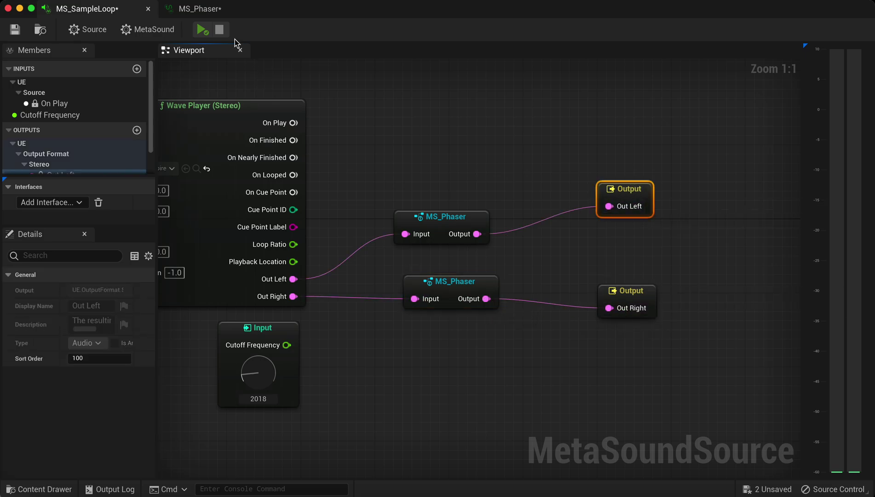
# Step: Save MS_Phaser and MS_SampleLoop, and align the two Output nodes horizontally with their MS_Phaser nodes
pyautogui.click(202, 9)
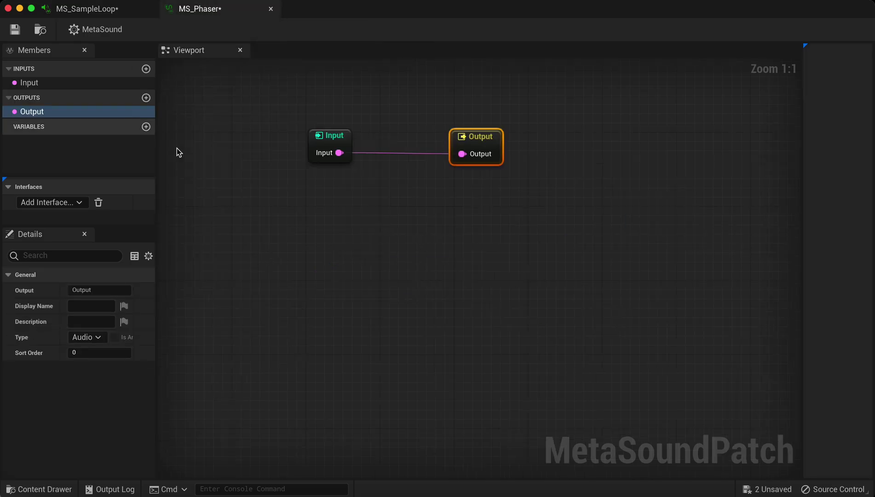
pyautogui.click(15, 29)
pyautogui.click(83, 12)
pyautogui.click(15, 29)
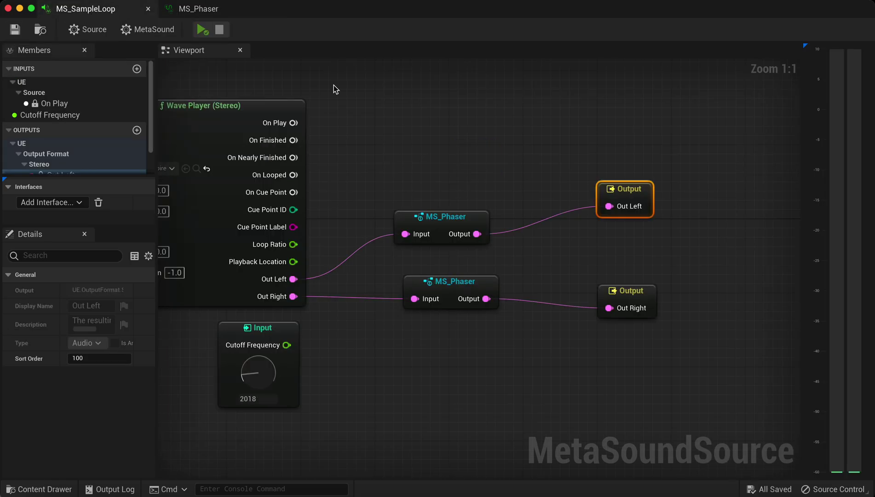
pyautogui.moveTo(633, 193); pyautogui.dragTo(643, 220)
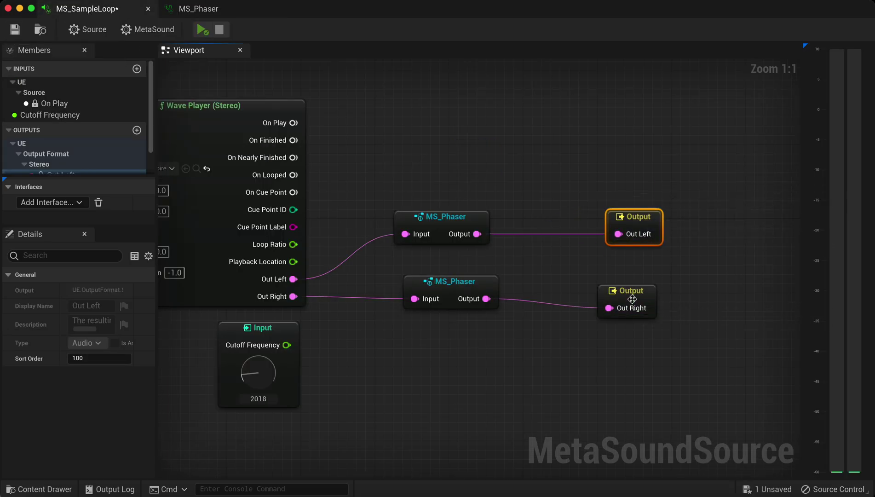
pyautogui.moveTo(636, 301); pyautogui.dragTo(644, 291)
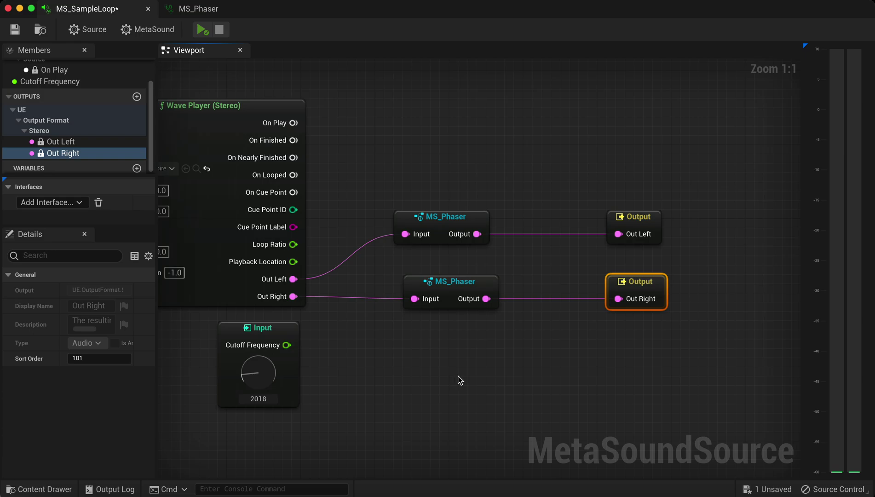
# Step: Reopen the MS_Phaser patch and consult the phaser block diagram in the Brave browser before returning to Unreal Editor
pyautogui.doubleClick(483, 222)
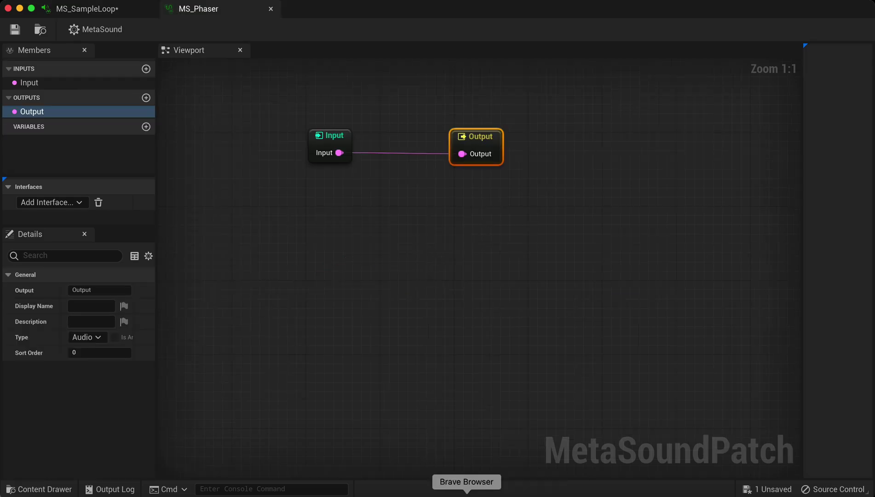
pyautogui.click(465, 492)
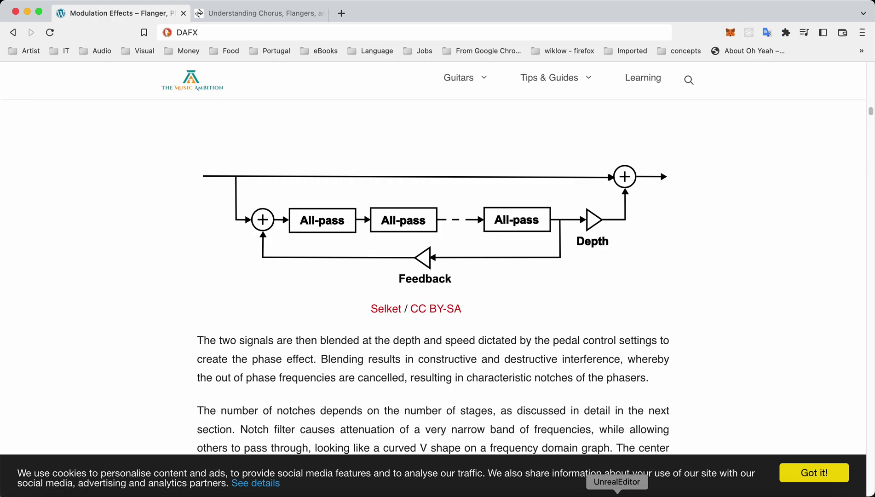
pyautogui.click(617, 493)
pyautogui.click(407, 344)
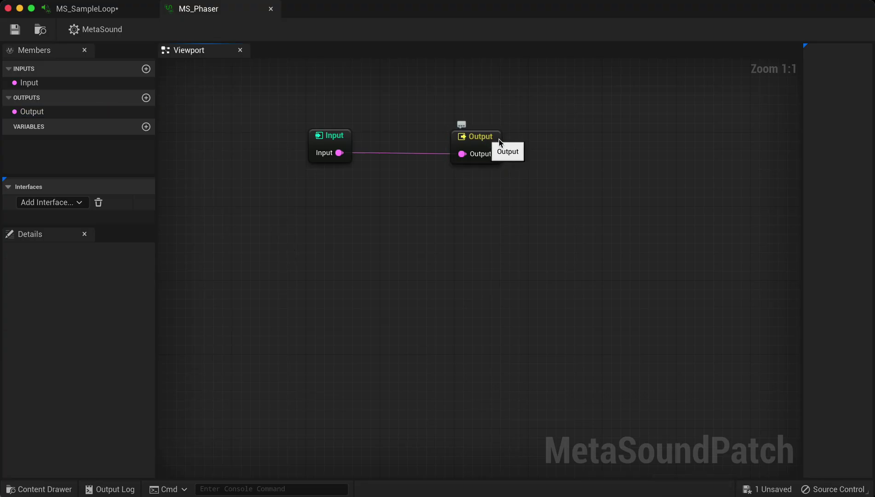
# Step: Spread the Input and Output nodes far apart and feed Input into a new Biquad Filter below the direct connection
pyautogui.moveTo(499, 139); pyautogui.dragTo(742, 140)
pyautogui.moveTo(333, 145); pyautogui.dragTo(262, 137)
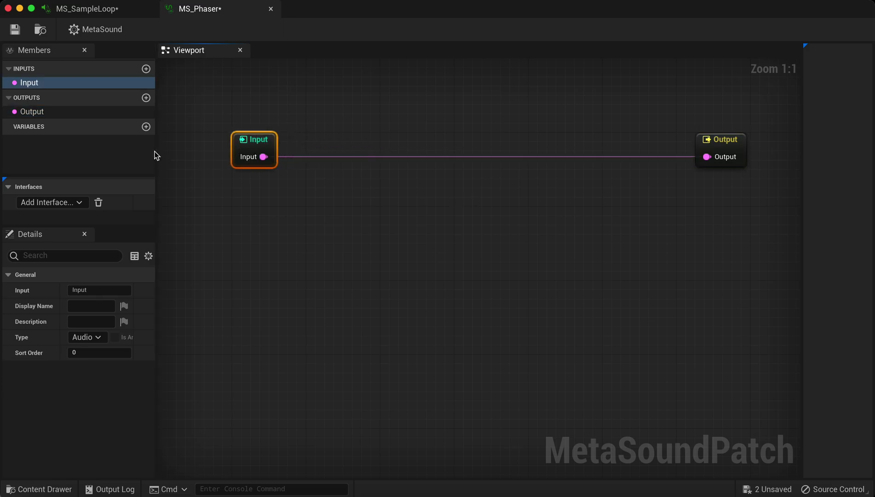
pyautogui.moveTo(262, 154); pyautogui.dragTo(401, 261)
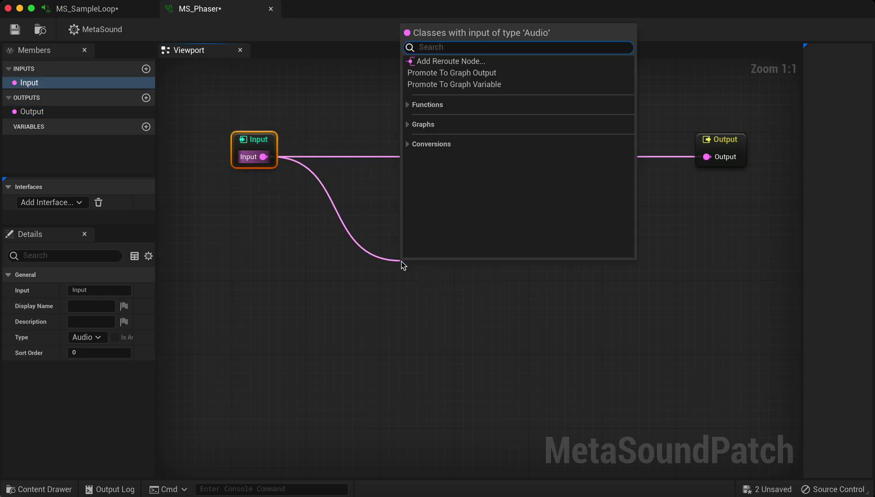
pyautogui.write('all')
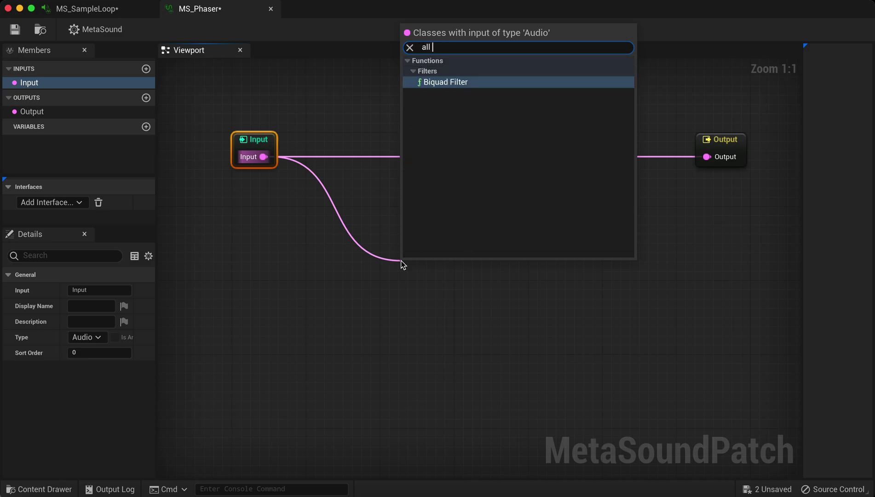
pyautogui.press('Return')
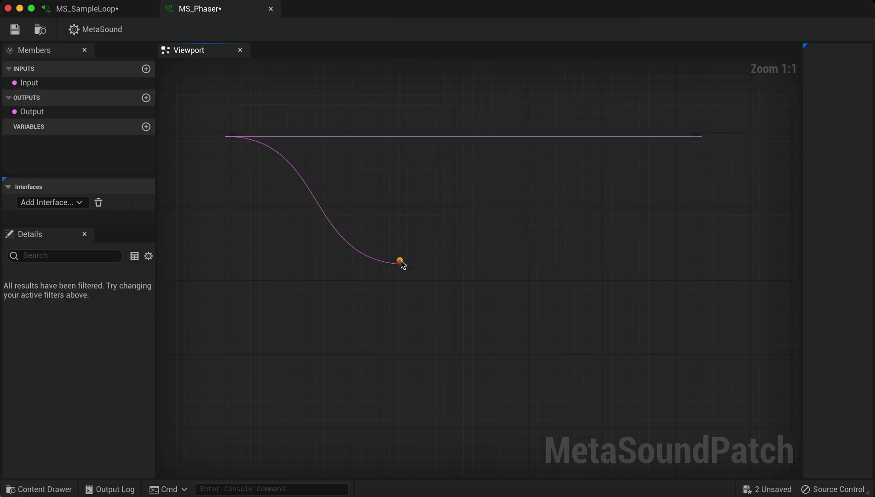
pyautogui.moveTo(424, 276); pyautogui.dragTo(367, 195)
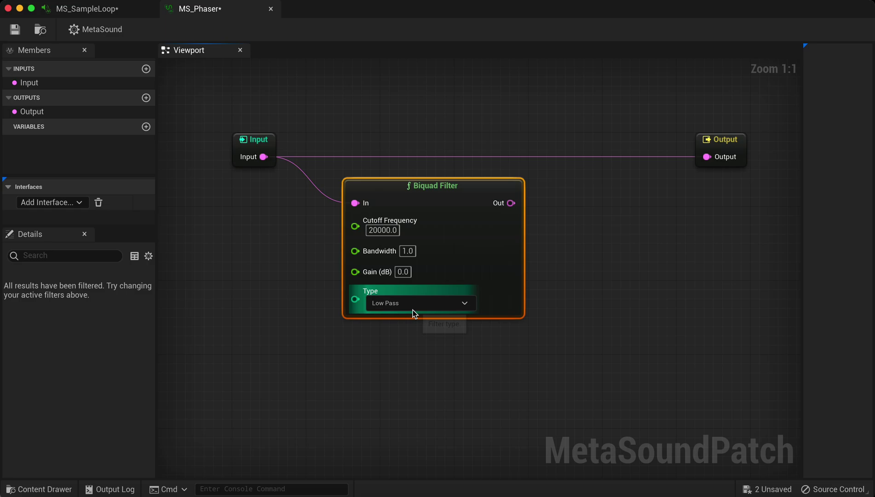
# Step: Set the Biquad Filter's type to All Pass and shift the node slightly down toward the Input node
pyautogui.click(413, 308)
pyautogui.click(395, 365)
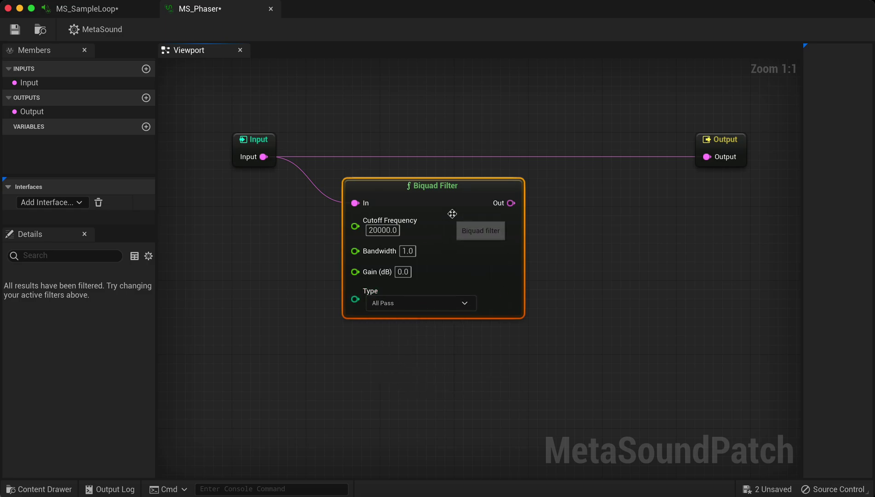
pyautogui.moveTo(449, 211); pyautogui.dragTo(430, 229)
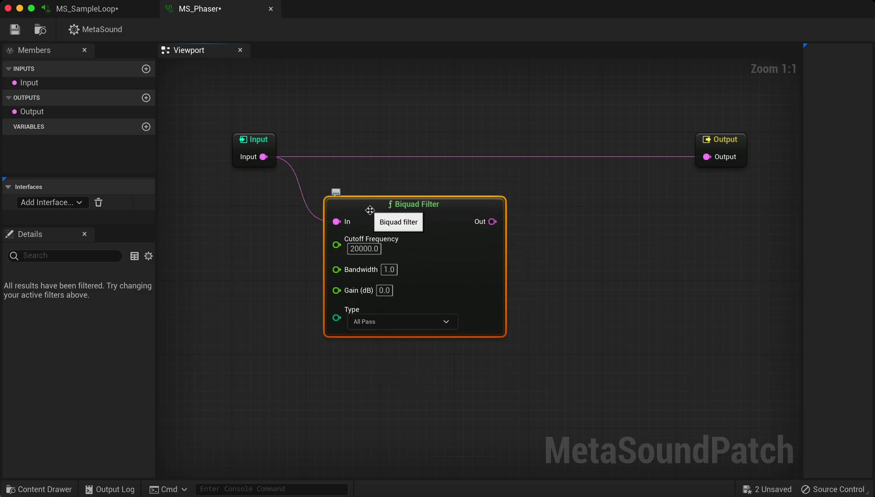
# Step: Make three duplicates of the All Pass Biquad Filter and move them clear of the original
pyautogui.hotkey('ctrl', 'd')
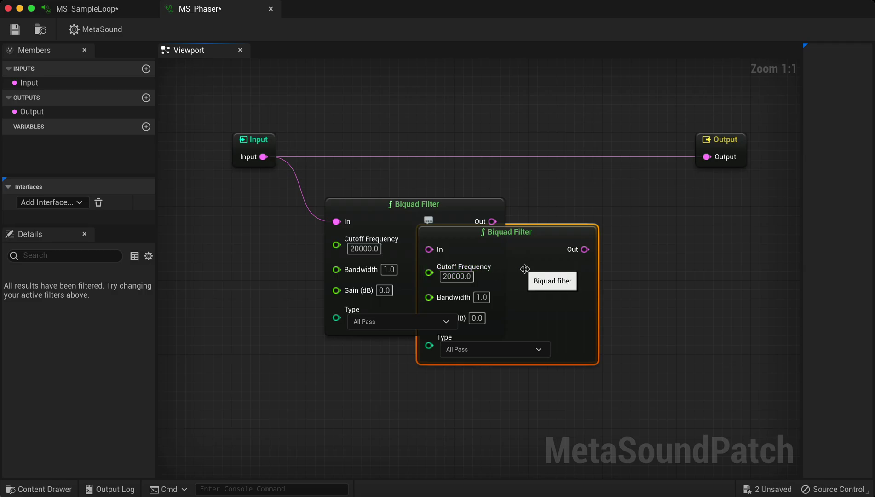
pyautogui.hotkey('ctrl', 'd')
pyautogui.hotkey('ctrl', 'd')
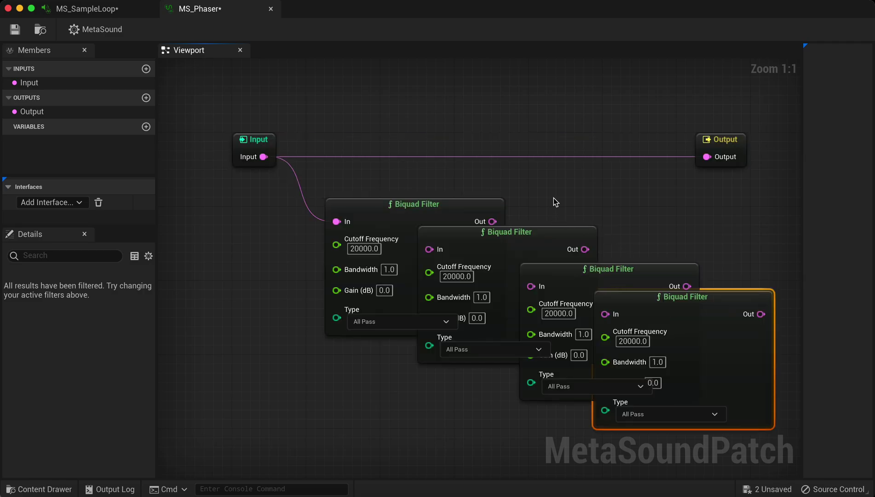
pyautogui.moveTo(553, 198); pyautogui.dragTo(727, 251)
pyautogui.click(549, 401)
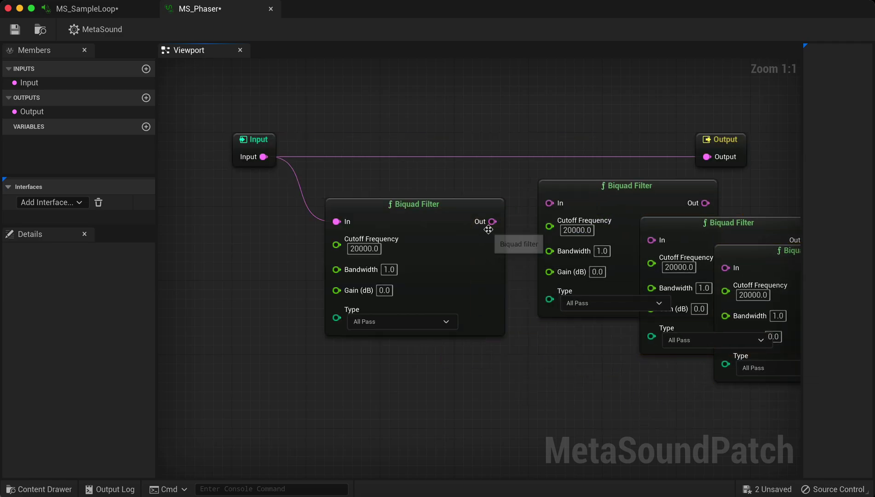
# Step: Line up the four Biquad Filter nodes in a row and chain them in series from Out to In
pyautogui.moveTo(490, 223); pyautogui.dragTo(574, 208)
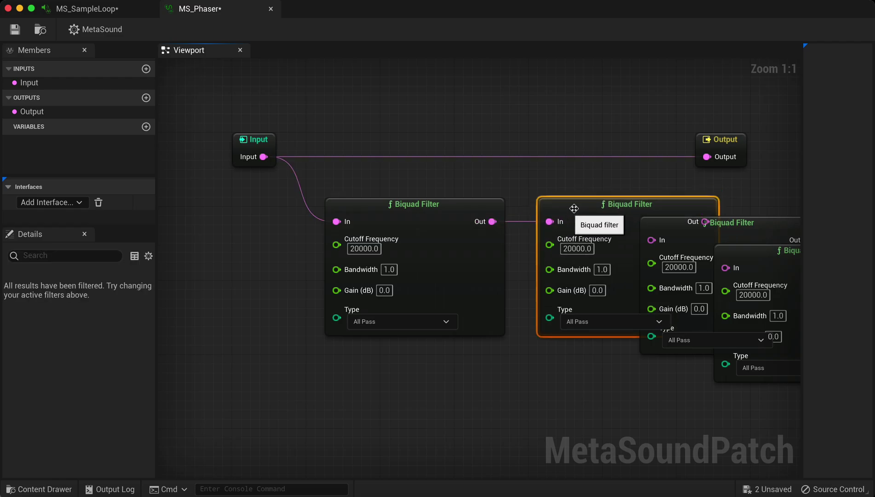
pyautogui.moveTo(769, 205); pyautogui.dragTo(411, 195, button='right')
pyautogui.moveTo(411, 196); pyautogui.dragTo(537, 201)
pyautogui.moveTo(347, 210); pyautogui.dragTo(387, 211)
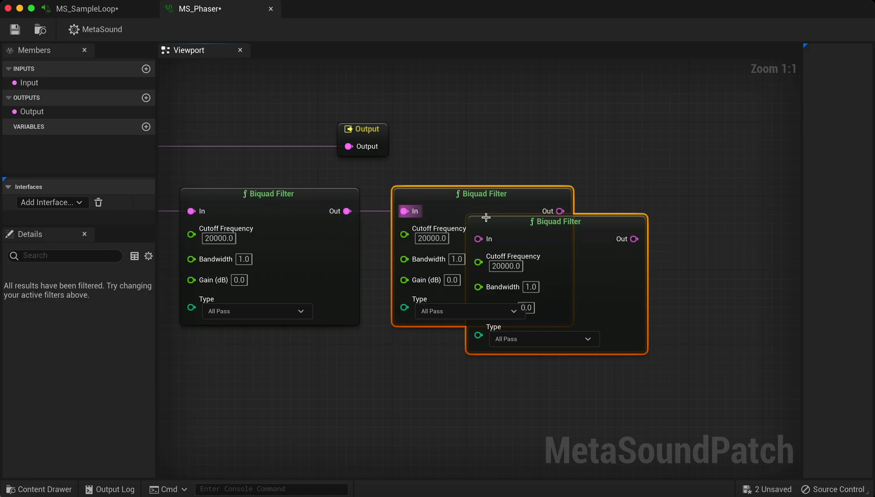
pyautogui.moveTo(486, 218); pyautogui.dragTo(753, 192)
pyautogui.hotkey('ctrl', 'z')
pyautogui.moveTo(560, 211); pyautogui.dragTo(621, 213)
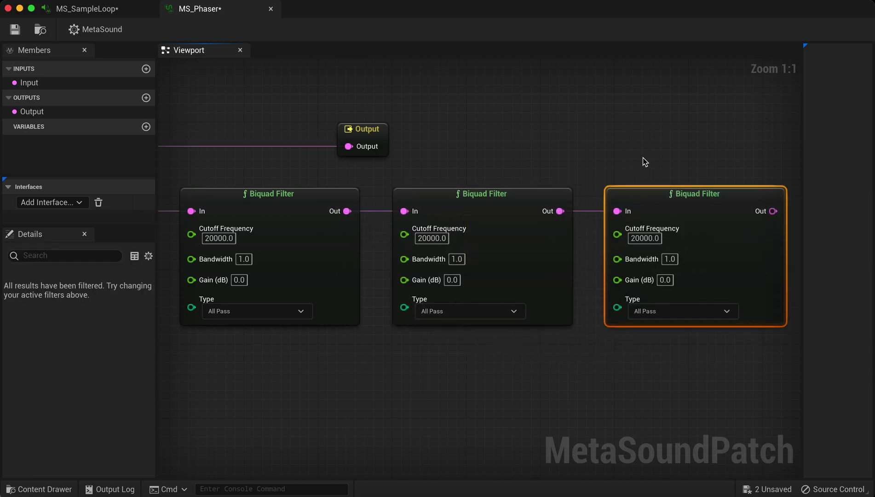
# Step: Move the Output node beyond the last Biquad Filter and recheck the phaser block diagram in the Brave browser
pyautogui.moveTo(643, 157); pyautogui.dragTo(534, 173, button='right')
pyautogui.moveTo(252, 153); pyautogui.dragTo(626, 164)
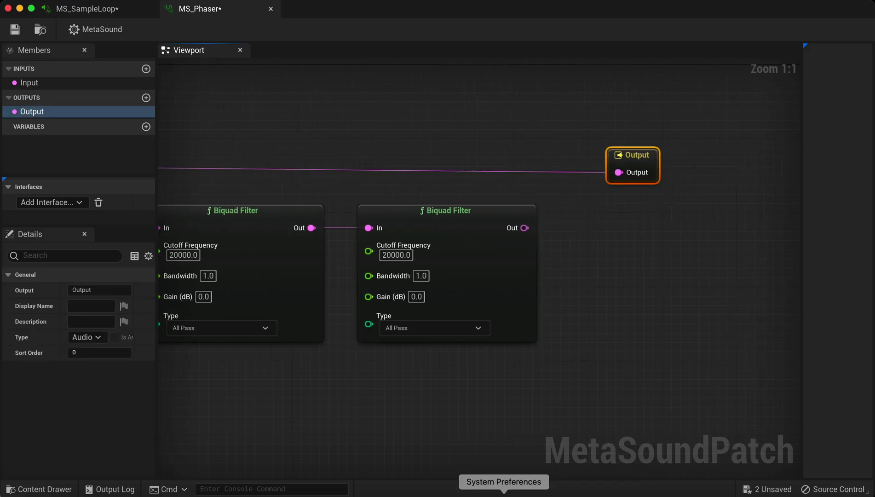
pyautogui.click(465, 488)
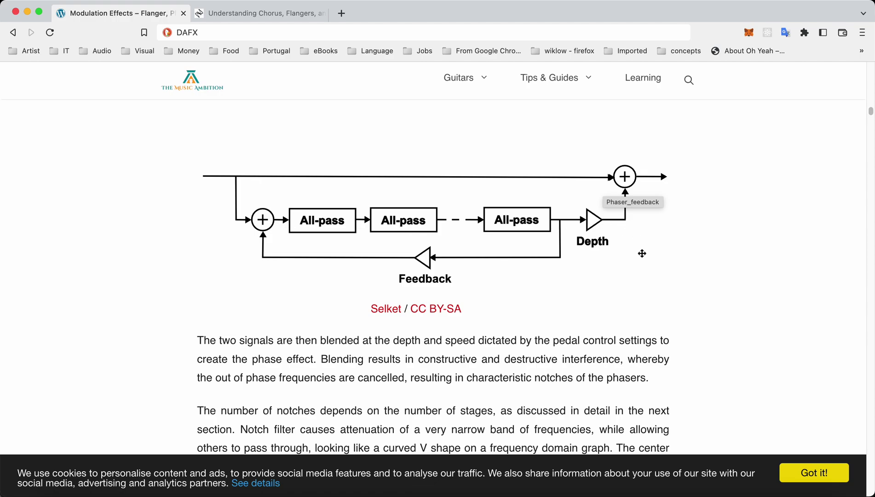
pyautogui.click(616, 493)
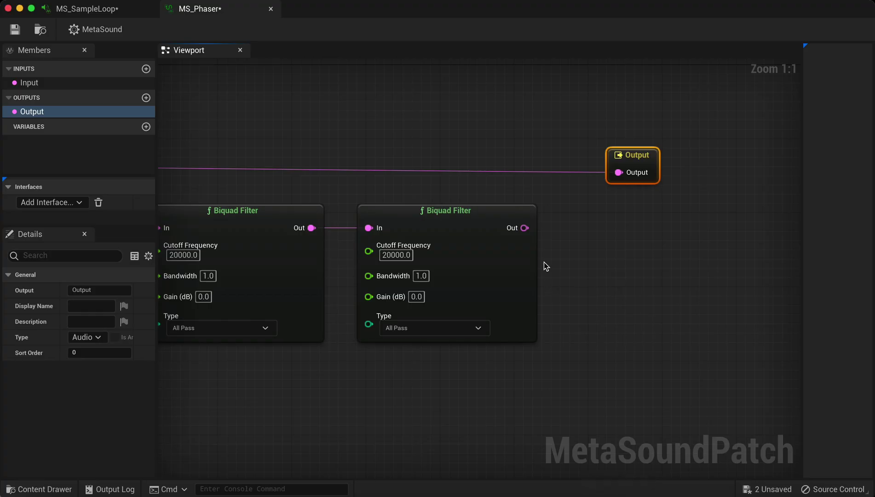
# Step: Add an Add (Audio) node between the last Biquad Filter and the Output node
pyautogui.click(523, 101)
pyautogui.rightClick(526, 187)
pyautogui.write('add')
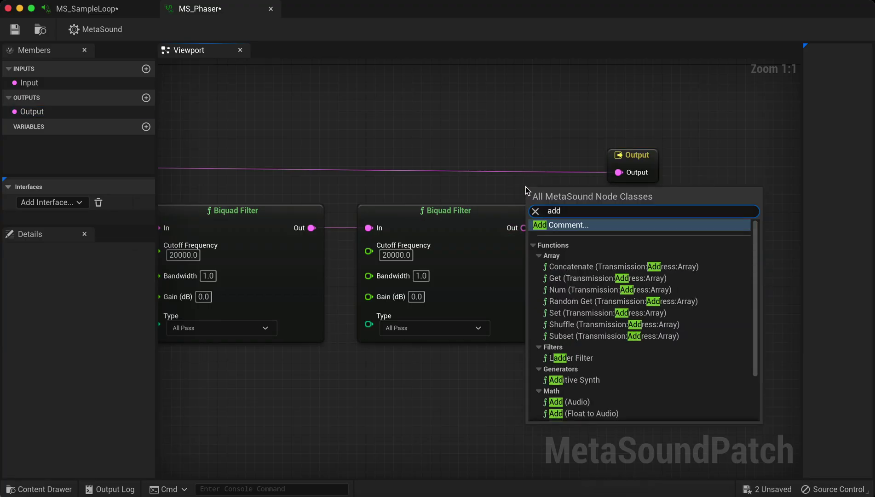
pyautogui.press('BackSpace')
pyautogui.press('BackSpace')
pyautogui.press('BackSpace')
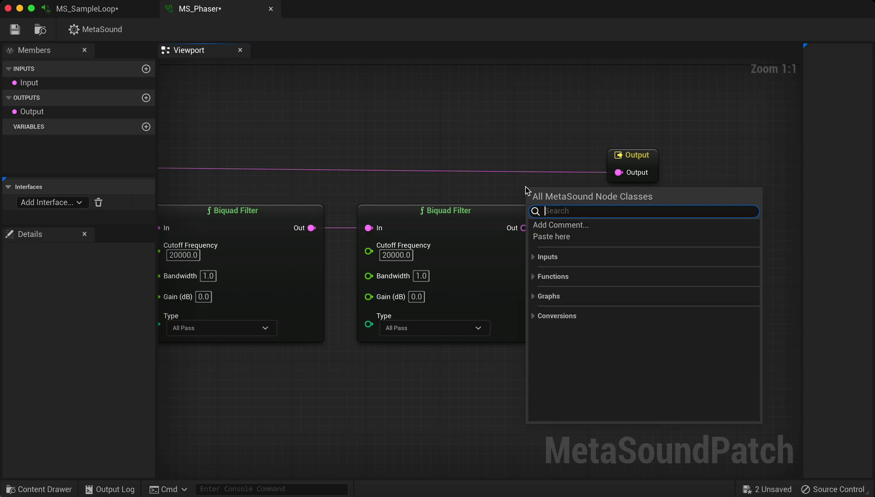
pyautogui.write('add')
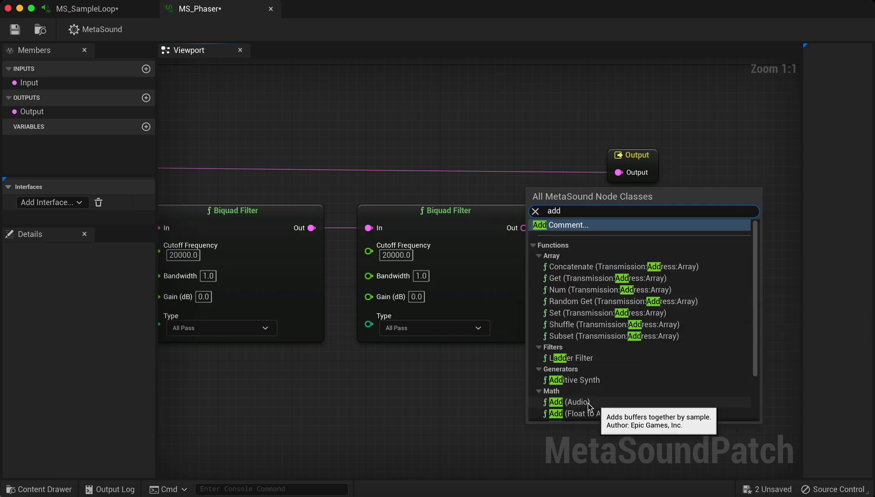
pyautogui.click(568, 402)
pyautogui.moveTo(547, 212); pyautogui.dragTo(555, 183)
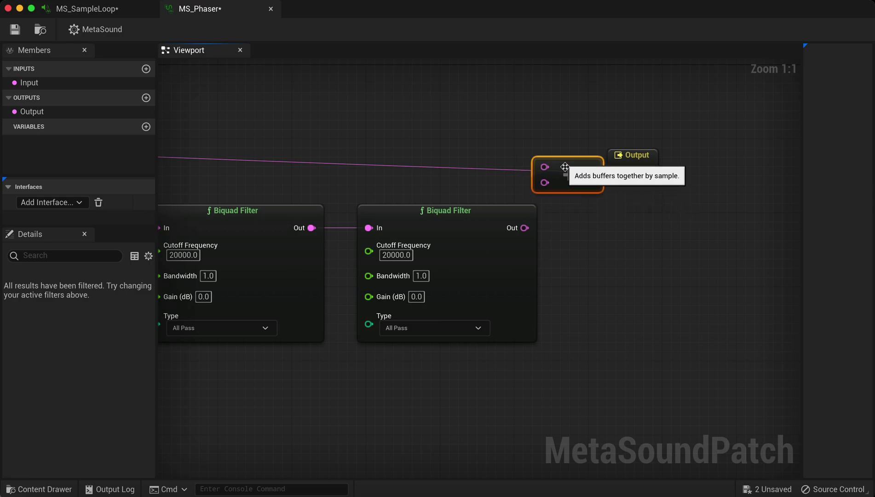
# Step: Wire the dry Input signal and the last Biquad Filter's Out into the Add node, and its result into Output
pyautogui.moveTo(525, 228); pyautogui.dragTo(545, 183)
pyautogui.moveTo(590, 175); pyautogui.dragTo(619, 172)
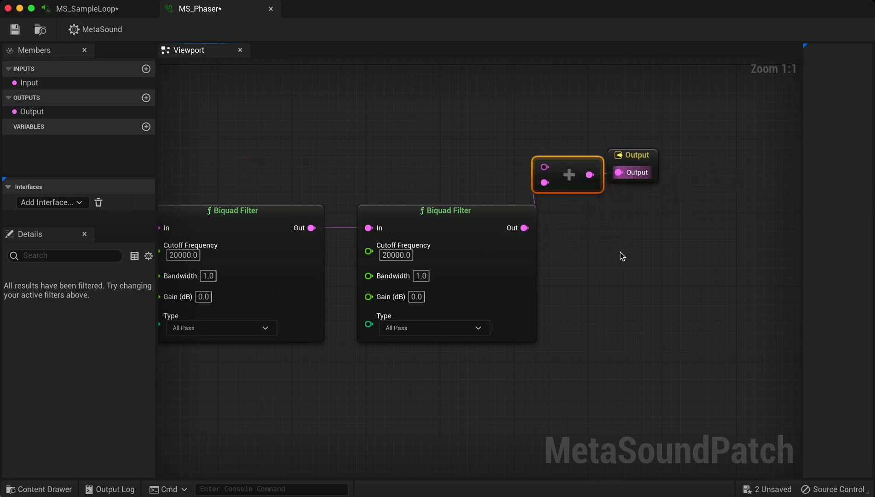
pyautogui.moveTo(621, 254); pyautogui.dragTo(781, 274, button='right')
pyautogui.moveTo(358, 154); pyautogui.dragTo(494, 155, button='right')
pyautogui.scroll(-3, 308, 184)
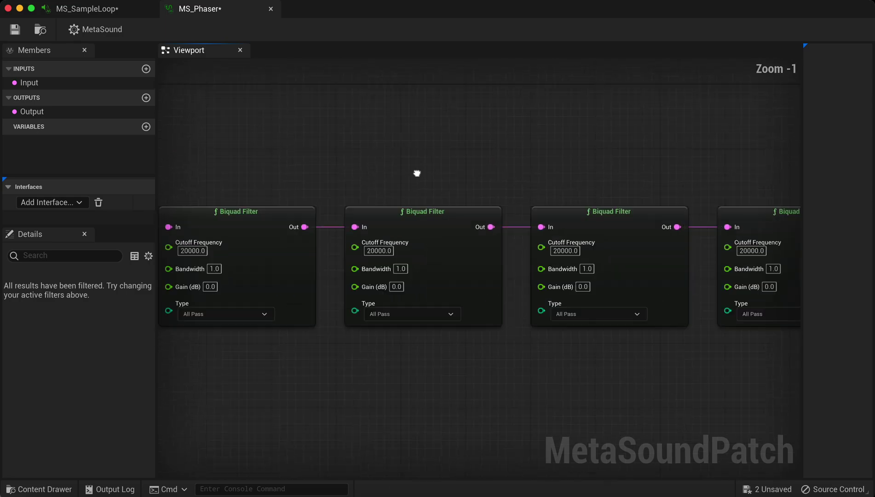
pyautogui.moveTo(188, 170); pyautogui.dragTo(692, 175)
pyautogui.moveTo(693, 137); pyautogui.dragTo(571, 143, button='right')
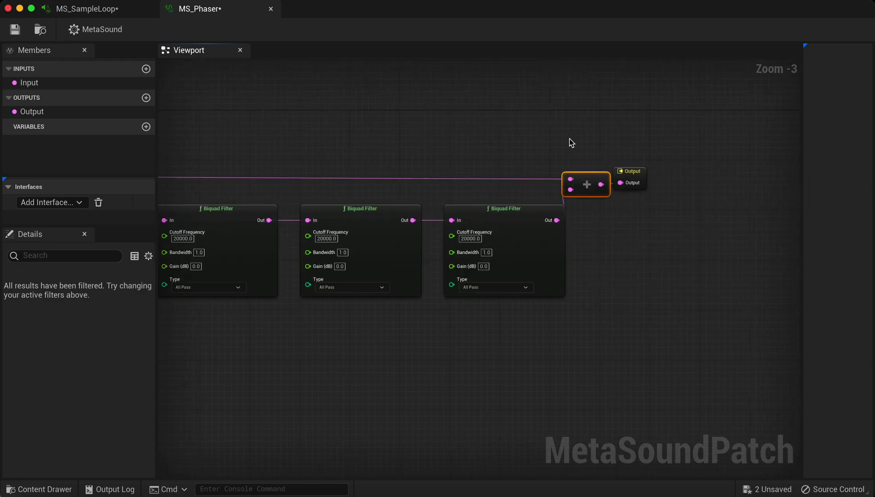
# Step: Move the Output and Add nodes farther from the last Biquad Filter to free up space between them
pyautogui.moveTo(593, 178); pyautogui.dragTo(690, 174)
pyautogui.click(628, 166)
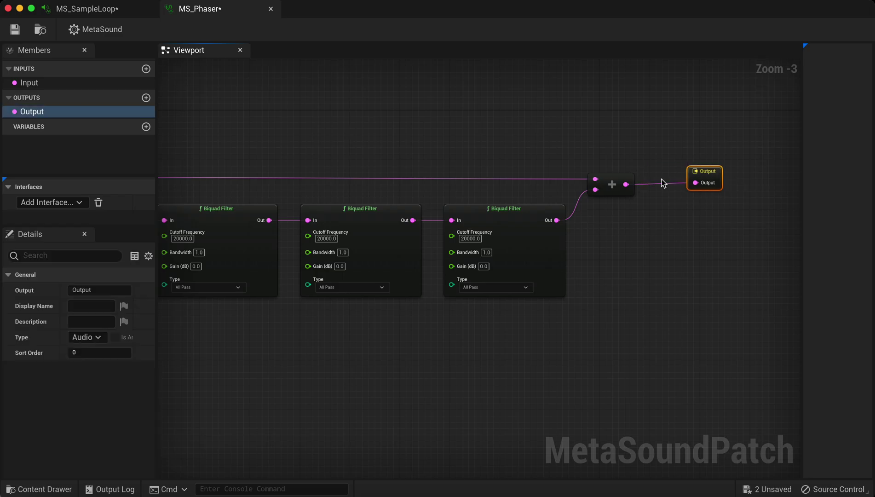
pyautogui.moveTo(717, 204); pyautogui.dragTo(717, 205)
pyautogui.moveTo(612, 183); pyautogui.dragTo(679, 184)
pyautogui.click(609, 242)
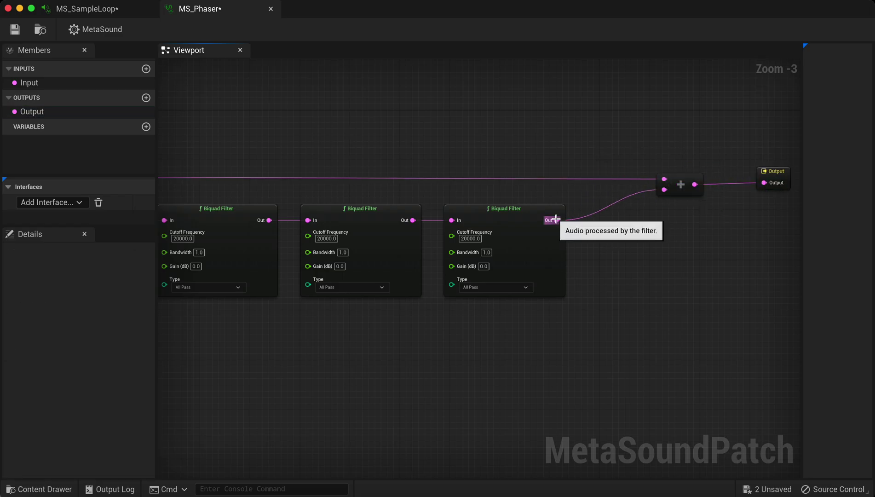
# Step: Create a Multiply (Audio by Float) node fed by the last Biquad Filter's Out, below the Add node
pyautogui.moveTo(557, 220); pyautogui.dragTo(643, 261)
pyautogui.write('mult')
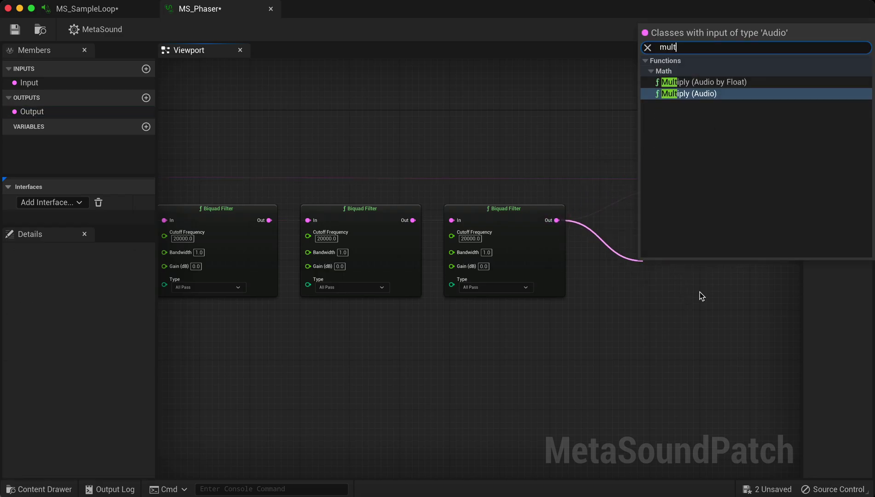
pyautogui.press('Return')
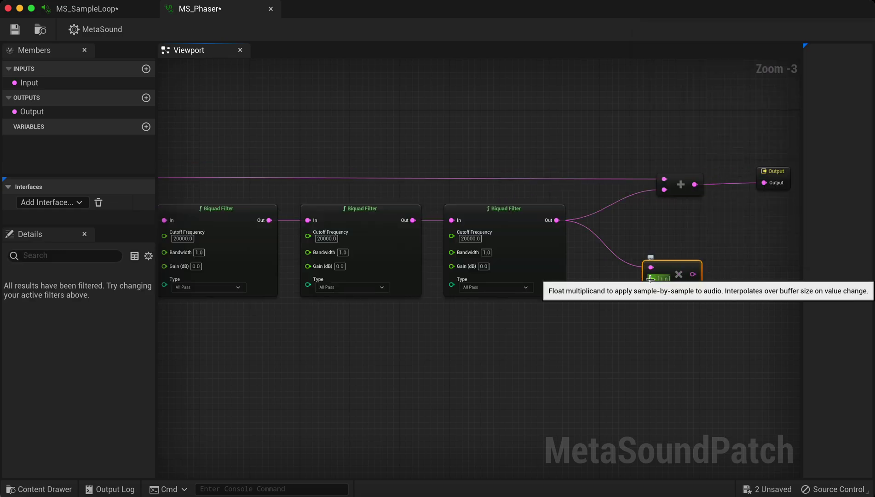
# Step: Promote the Multiply node's float operand to a graph input named Depth
pyautogui.moveTo(650, 275); pyautogui.dragTo(630, 184)
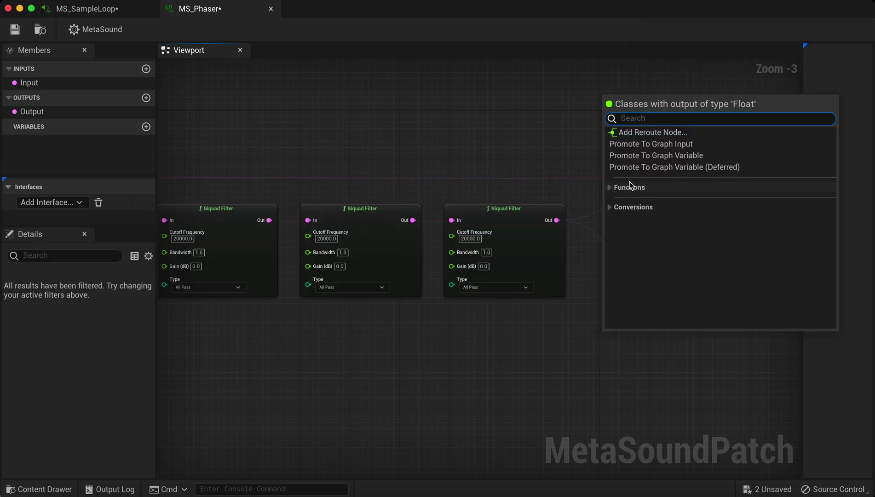
pyautogui.click(674, 144)
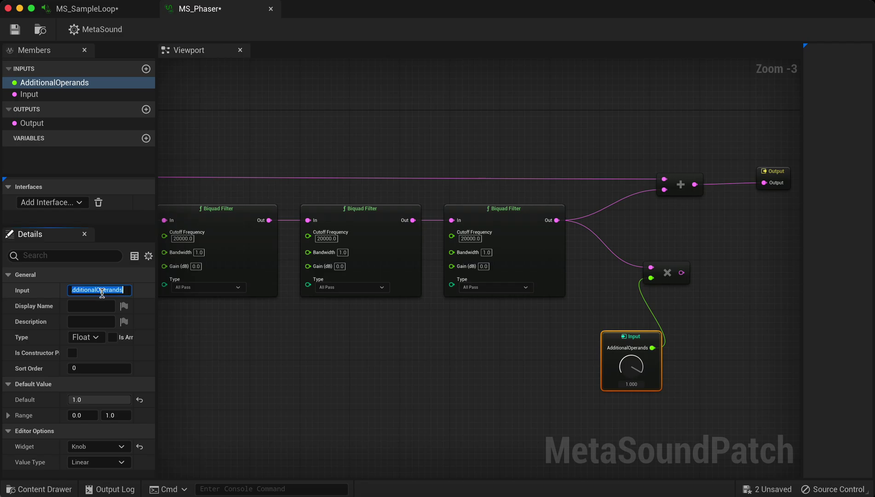
pyautogui.click(101, 290)
pyautogui.write('Depth')
pyautogui.press('Return')
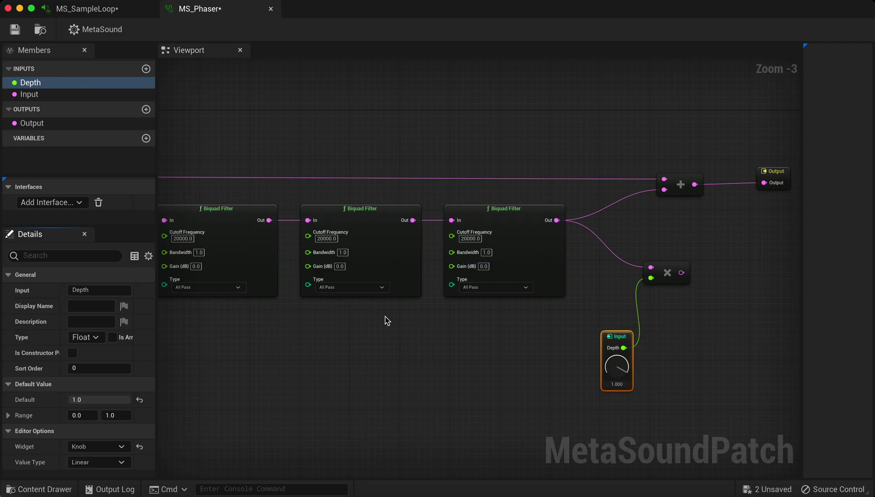
# Step: Route the Multiply result into the Add node's second input and compare the graph with the phaser diagram in the Brave browser
pyautogui.moveTo(681, 273); pyautogui.dragTo(663, 189)
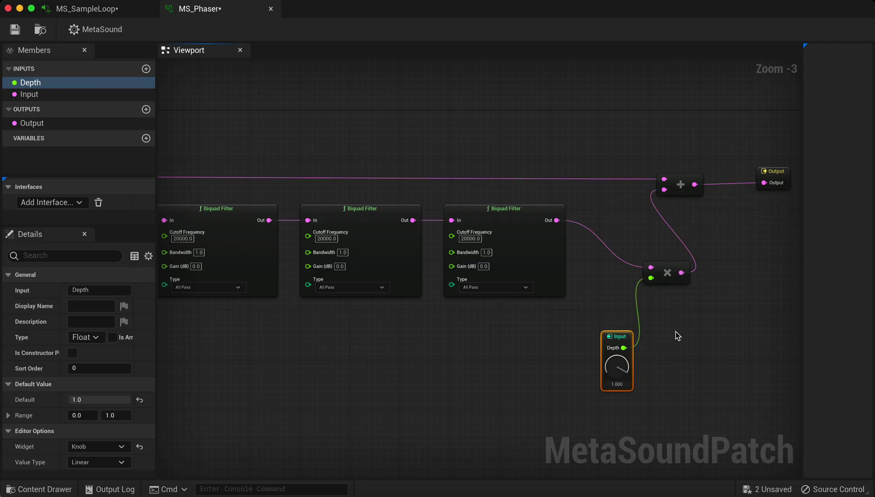
pyautogui.scroll(-1, 433, 353)
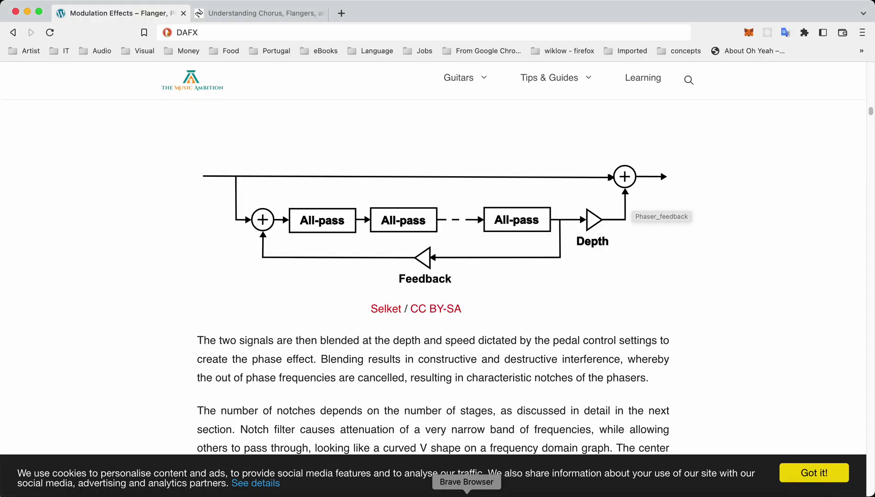
pyautogui.click(630, 493)
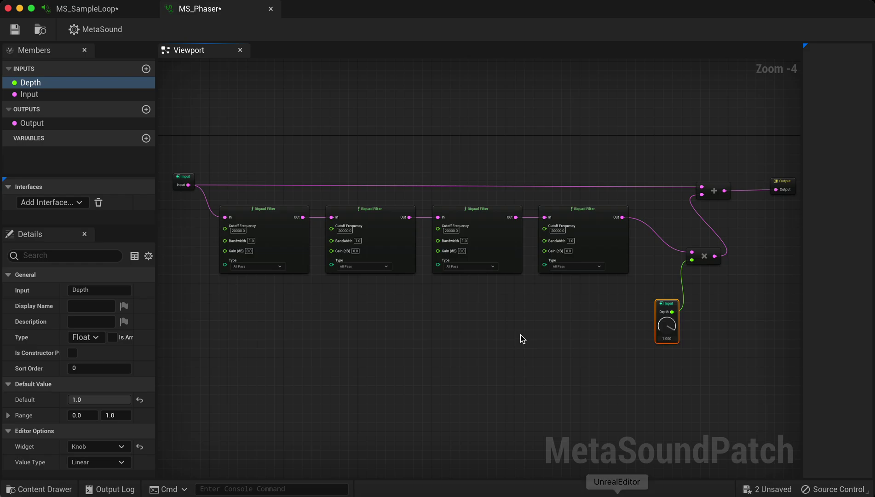
# Step: Save MS_Phaser and MS_SampleLoop, leaving MS_SampleLoop open
pyautogui.click(15, 29)
pyautogui.click(94, 9)
pyautogui.click(14, 29)
pyautogui.rightClick(387, 137)
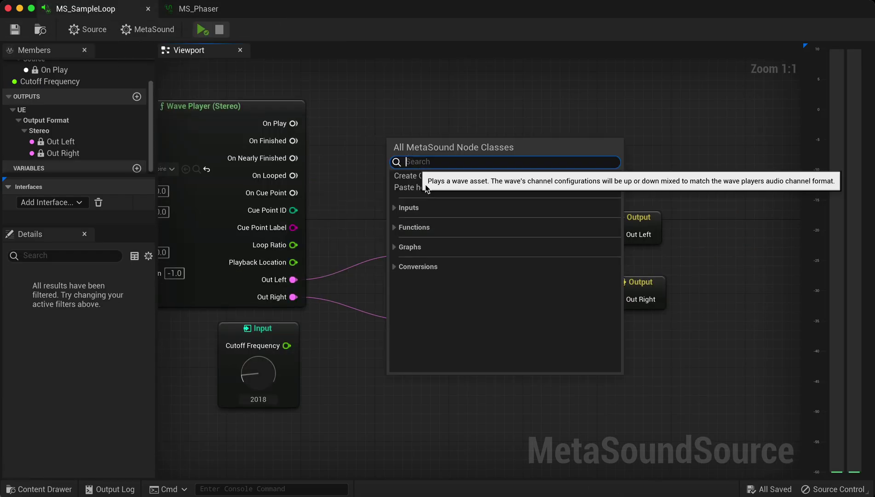
pyautogui.press('Escape')
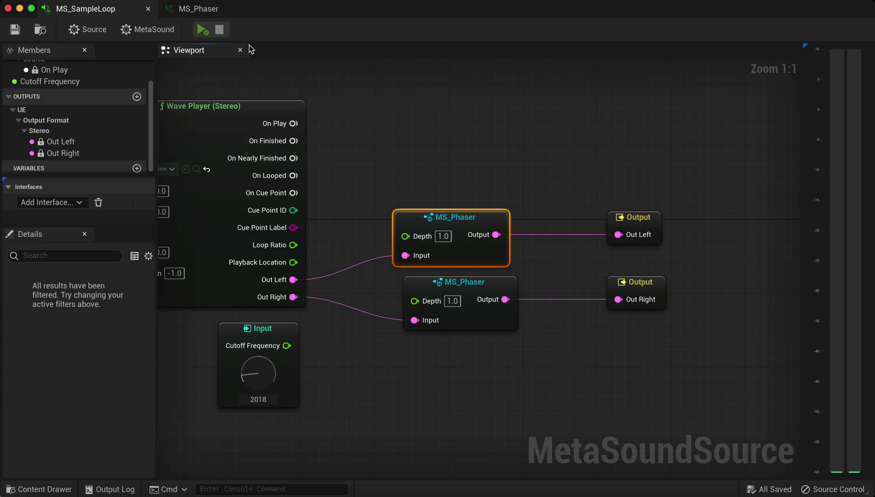
# Step: In MS_Phaser, promote the first filter's Cutoff Frequency to a graph input and connect it to all four Biquad Filters
pyautogui.click(199, 9)
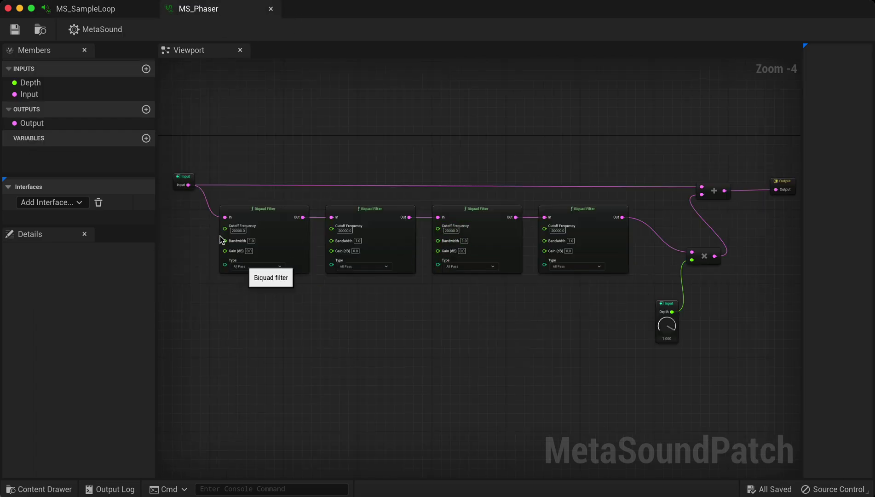
pyautogui.moveTo(225, 229); pyautogui.dragTo(347, 225)
pyautogui.click(327, 191)
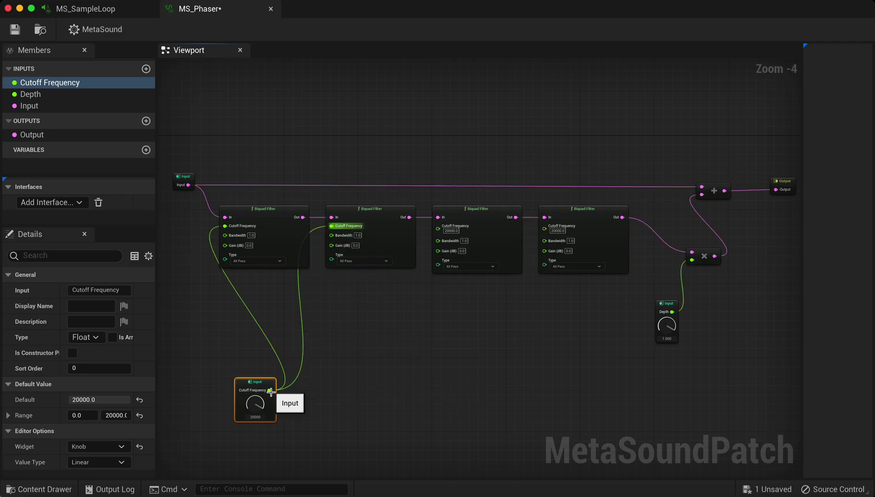
pyautogui.moveTo(271, 391); pyautogui.dragTo(438, 226)
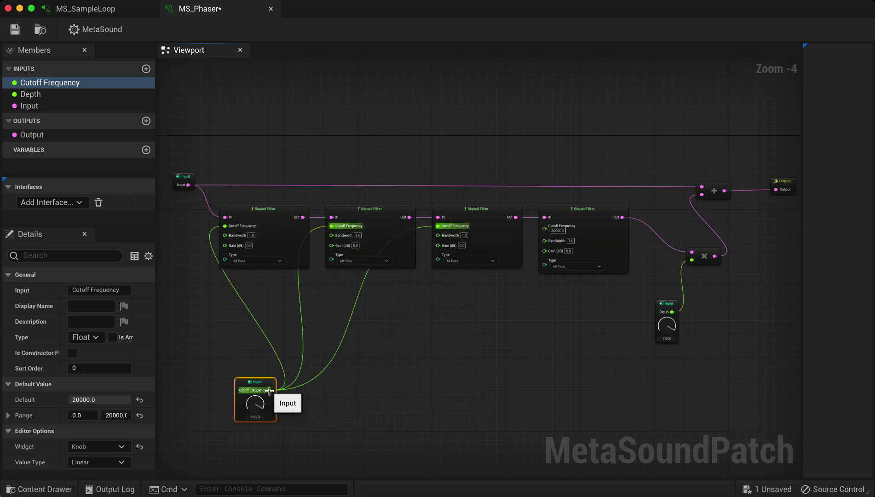
pyautogui.moveTo(269, 390); pyautogui.dragTo(544, 229)
pyautogui.moveTo(270, 403); pyautogui.dragTo(439, 348, button='right')
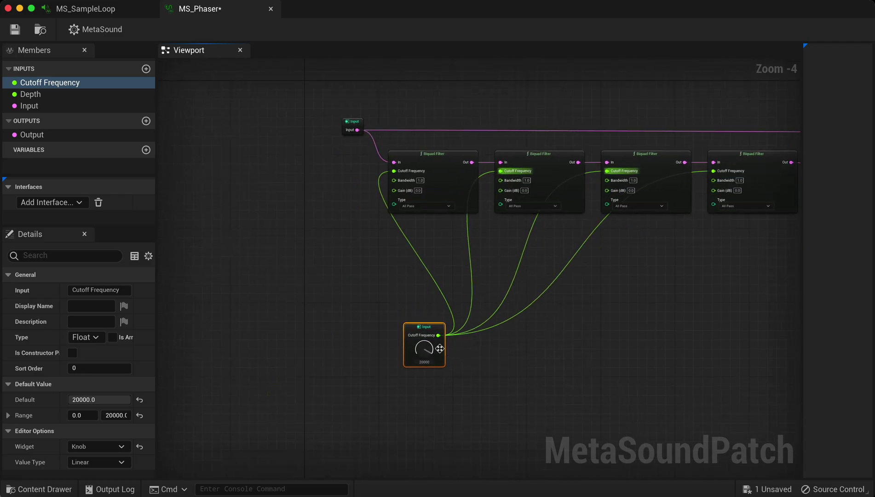
# Step: Move the Cutoff Frequency input node below the Input node, ahead of the filters, and save MS_Phaser
pyautogui.moveTo(426, 338); pyautogui.dragTo(348, 242)
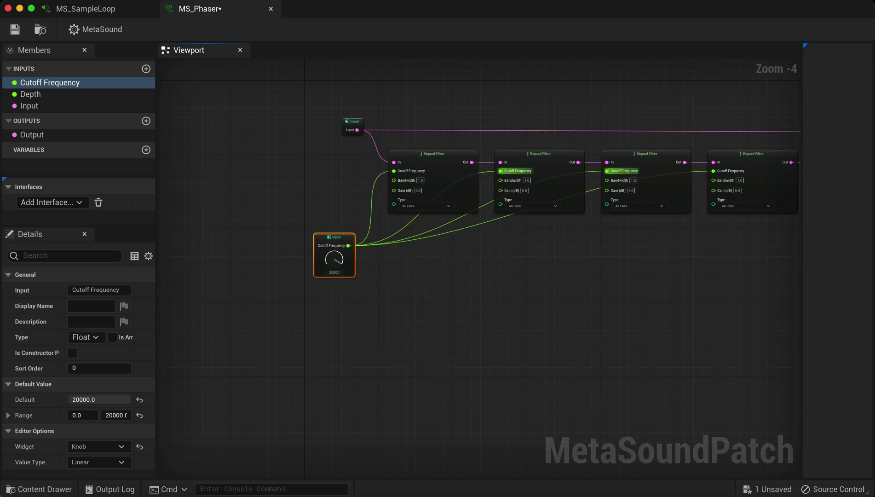
pyautogui.moveTo(531, 281); pyautogui.dragTo(325, 305, button='right')
pyautogui.click(15, 29)
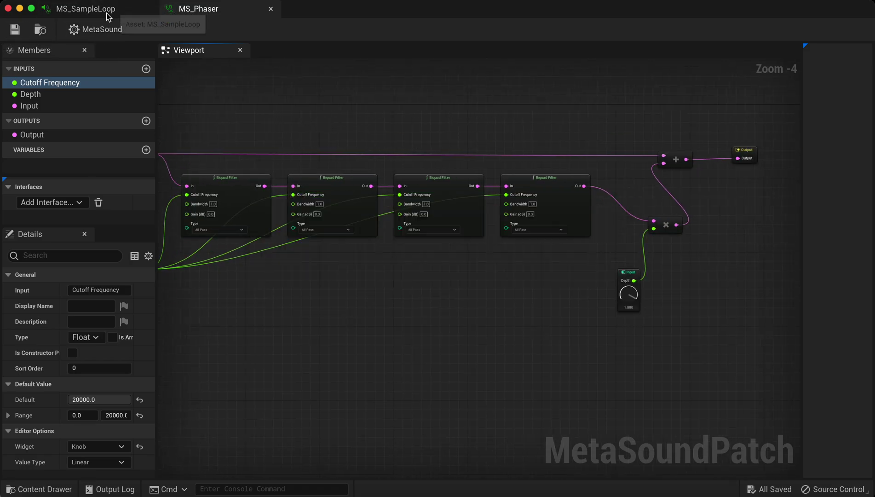
# Step: In MS_SampleLoop, move the upper MS_Phaser node clear, connect the Cutoff Frequency input to both MS_Phaser nodes, and save
pyautogui.click(104, 9)
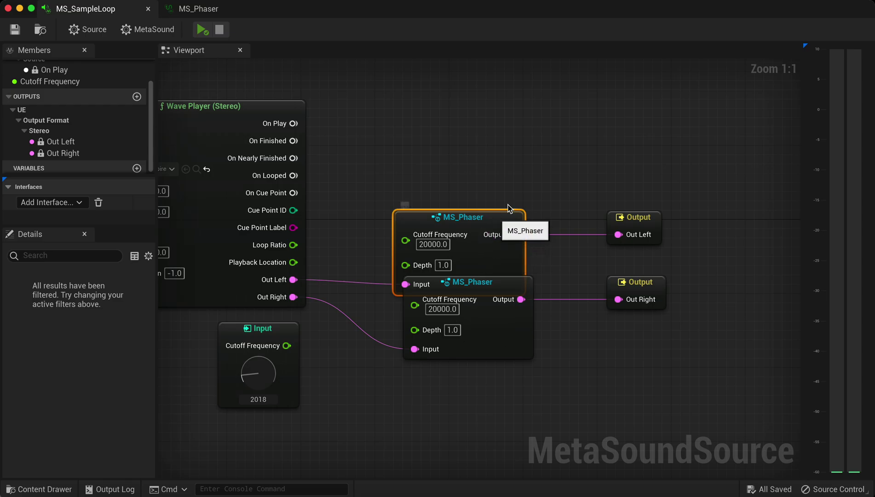
pyautogui.moveTo(501, 218); pyautogui.dragTo(549, 144)
pyautogui.moveTo(287, 345); pyautogui.dragTo(451, 160)
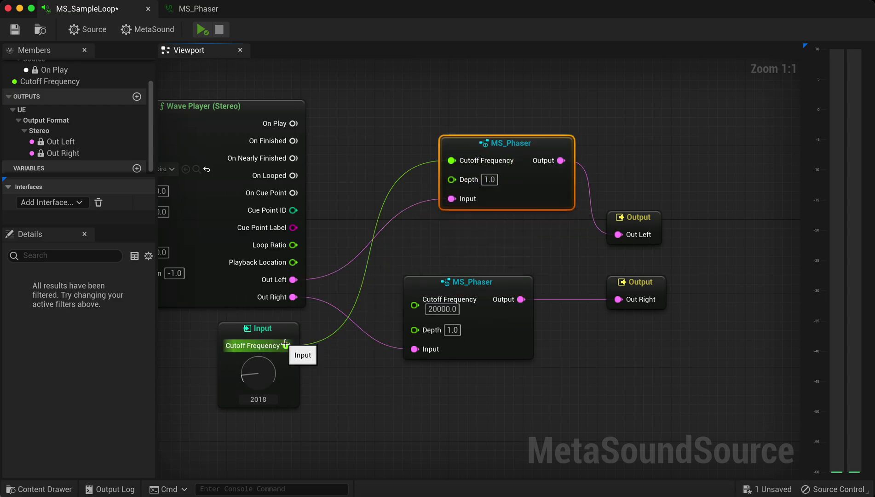
pyautogui.moveTo(286, 345); pyautogui.dragTo(437, 305)
pyautogui.click(15, 29)
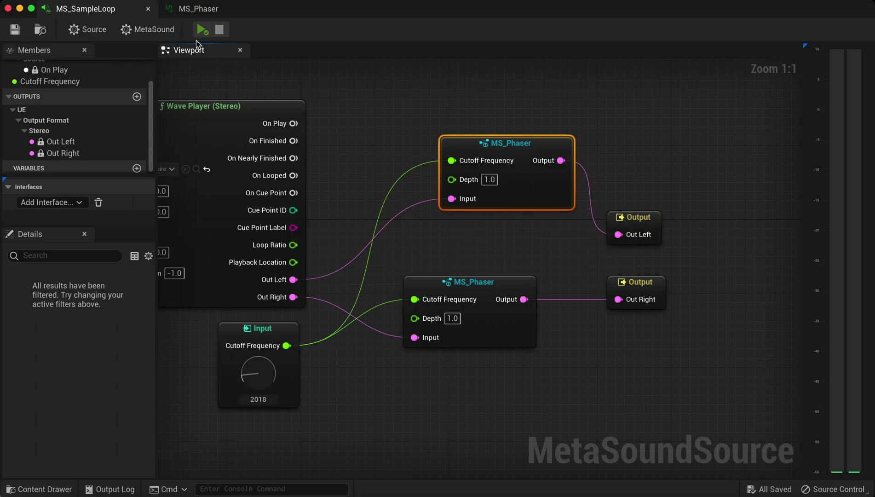
# Step: Play MS_SampleLoop while raising the Cutoff Frequency knob to 7053, and stop playback
pyautogui.click(201, 30)
pyautogui.moveTo(272, 381); pyautogui.dragTo(256, 196)
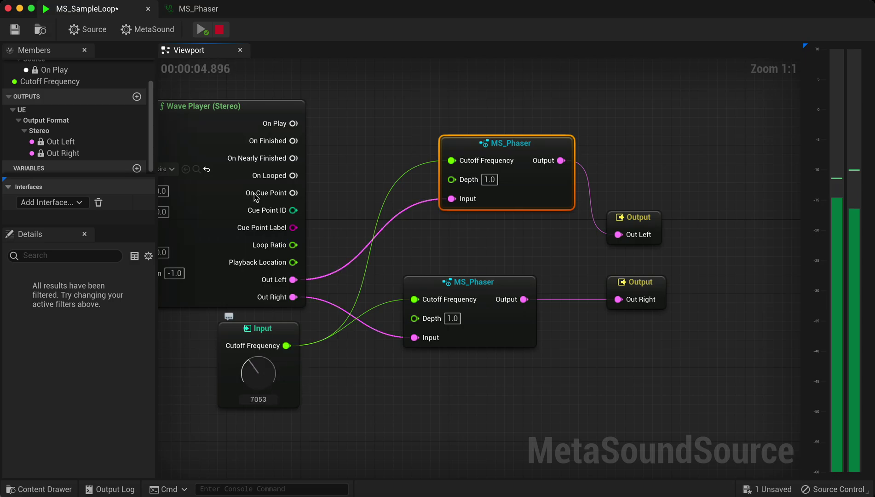
pyautogui.click(220, 29)
# Step: Align the upper MS_Phaser node directly above the lower one
pyautogui.moveTo(522, 141); pyautogui.dragTo(485, 141)
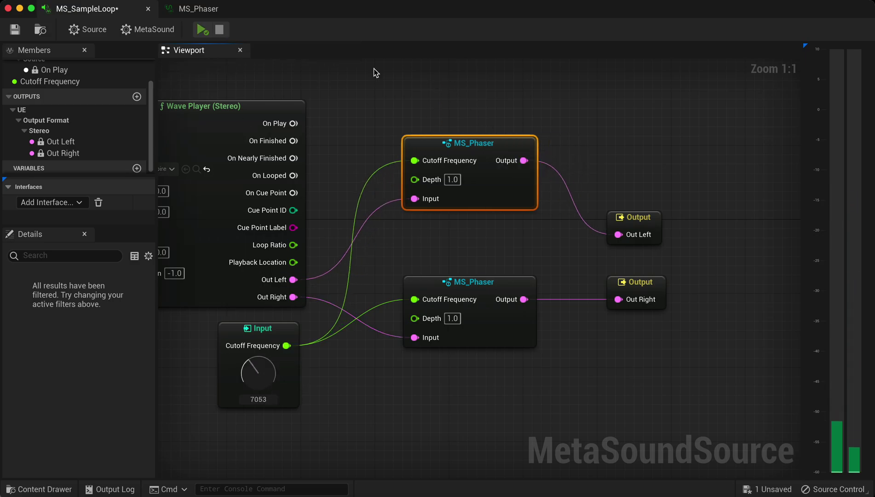
pyautogui.scroll(-1, 398, 269)
pyautogui.moveTo(398, 269); pyautogui.dragTo(534, 269, button='right')
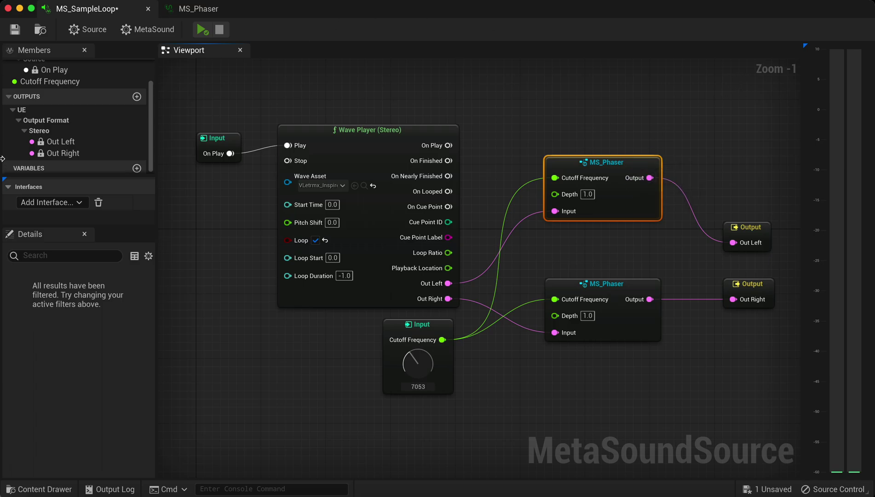
pyautogui.moveTo(2, 158); pyautogui.dragTo(498, 159)
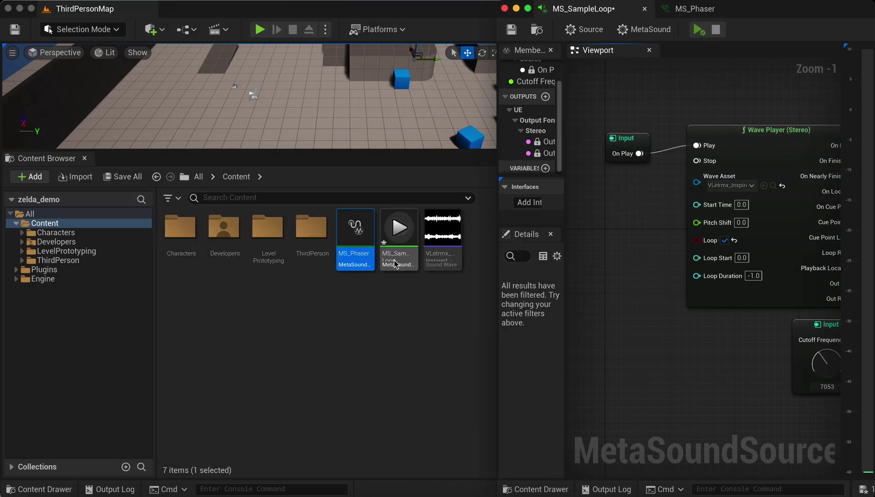
pyautogui.moveTo(497, 285); pyautogui.dragTo(1, 285)
# Step: Review the MS_Phaser graph and recheck the feedback path of the phaser diagram in the Brave browser
pyautogui.click(197, 9)
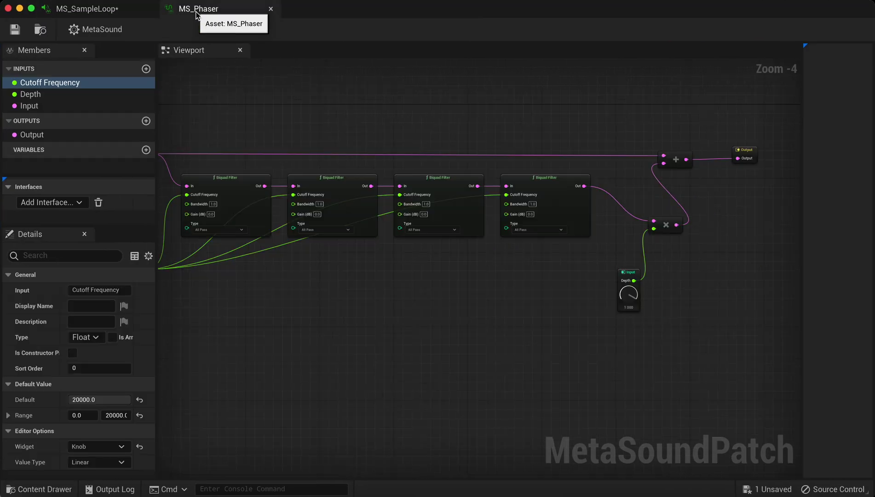
pyautogui.moveTo(303, 360); pyautogui.dragTo(340, 337, button='right')
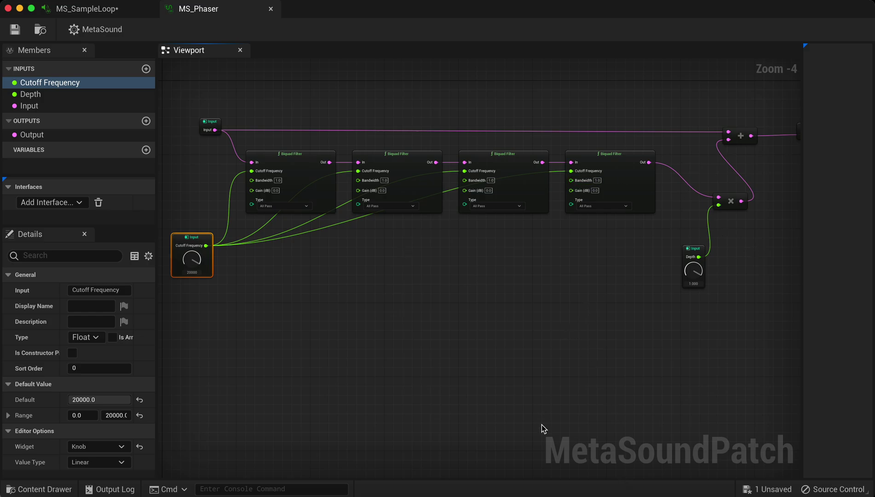
pyautogui.click(466, 489)
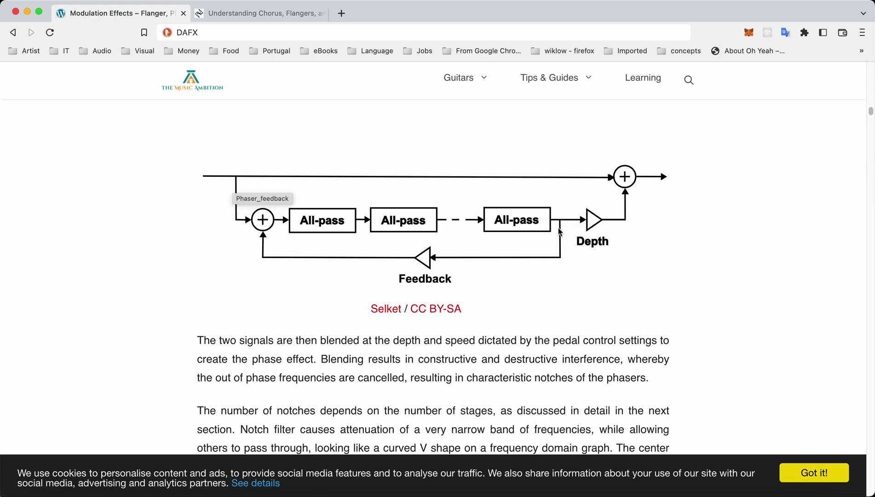
# Step: Back in MS_Phaser, try to sum the Input and the last Biquad Filter's output with an Add (Audio) node, and delete the node
pyautogui.click(630, 488)
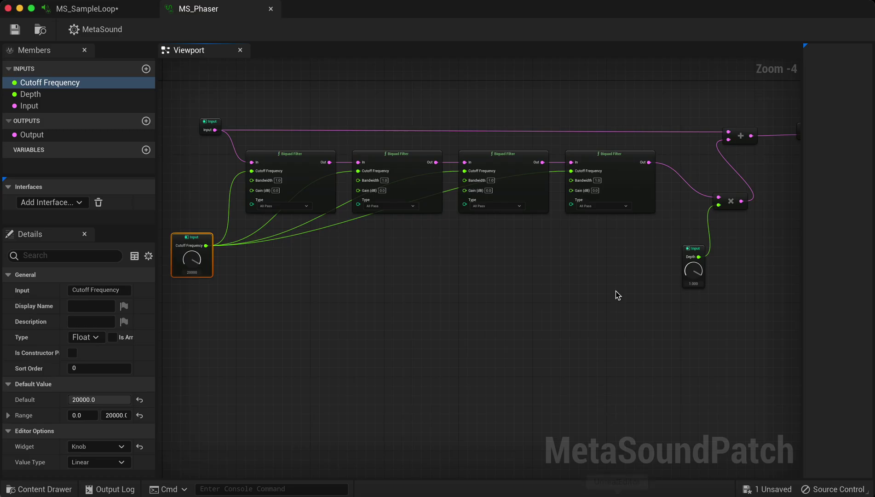
pyautogui.moveTo(651, 163); pyautogui.dragTo(396, 367)
pyautogui.click(338, 92)
pyautogui.moveTo(290, 129); pyautogui.dragTo(430, 70)
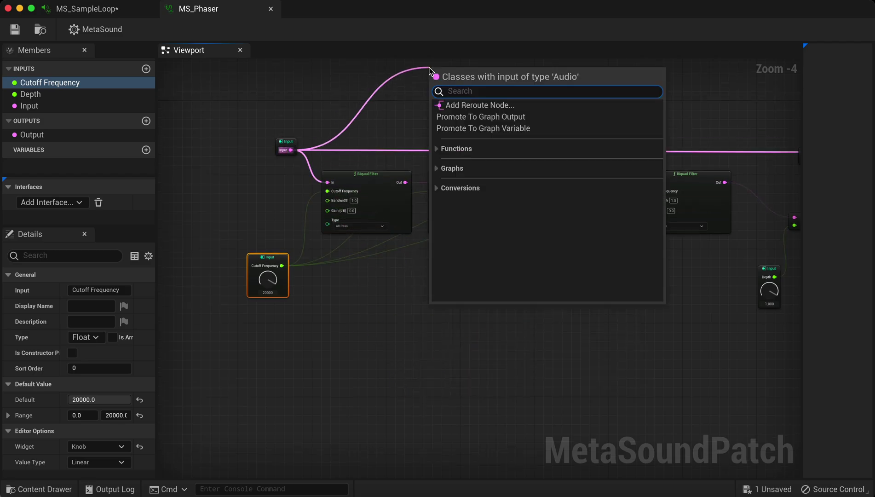
pyautogui.write('add')
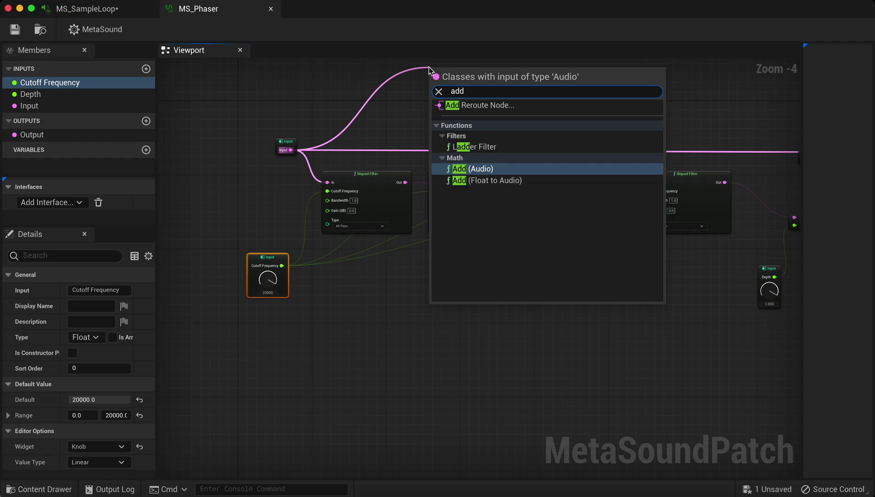
pyautogui.click(498, 169)
pyautogui.moveTo(724, 182); pyautogui.dragTo(330, 219)
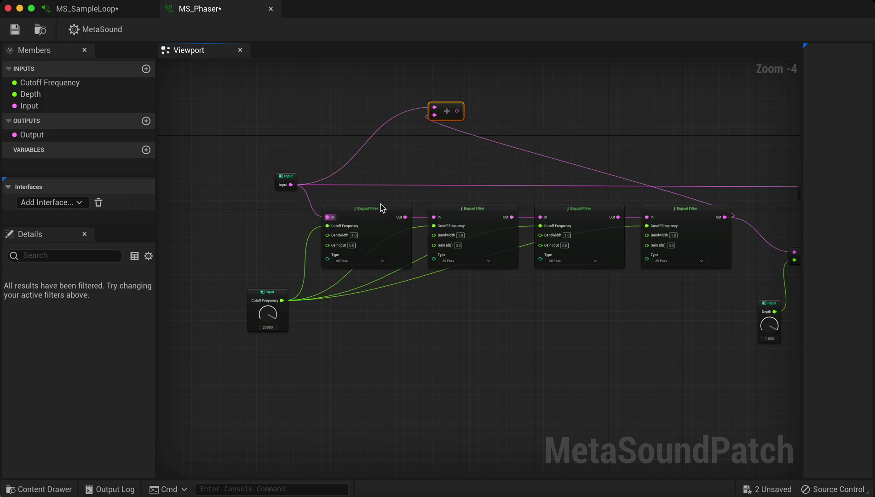
pyautogui.press('Delete')
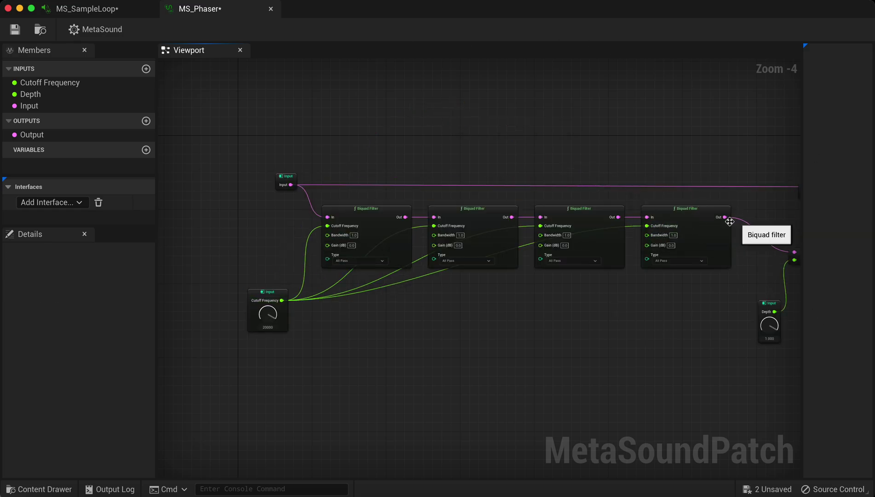
# Step: Recheck the feedback path of the phaser diagram in the Brave browser and return to the MS_Phaser graph
pyautogui.moveTo(724, 217); pyautogui.dragTo(667, 330)
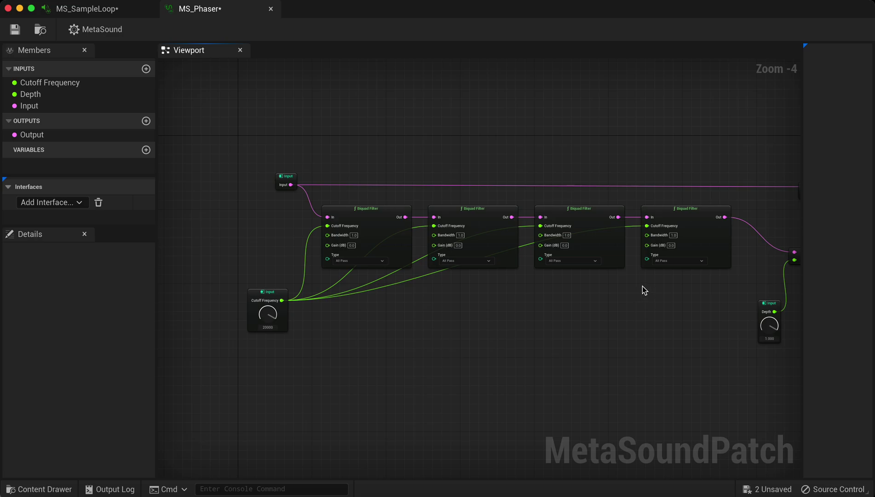
pyautogui.moveTo(725, 216); pyautogui.dragTo(629, 332)
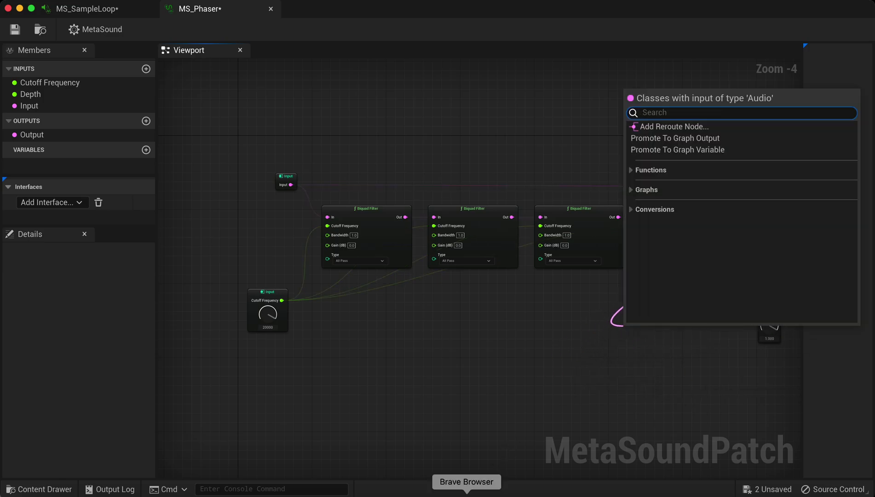
pyautogui.click(467, 494)
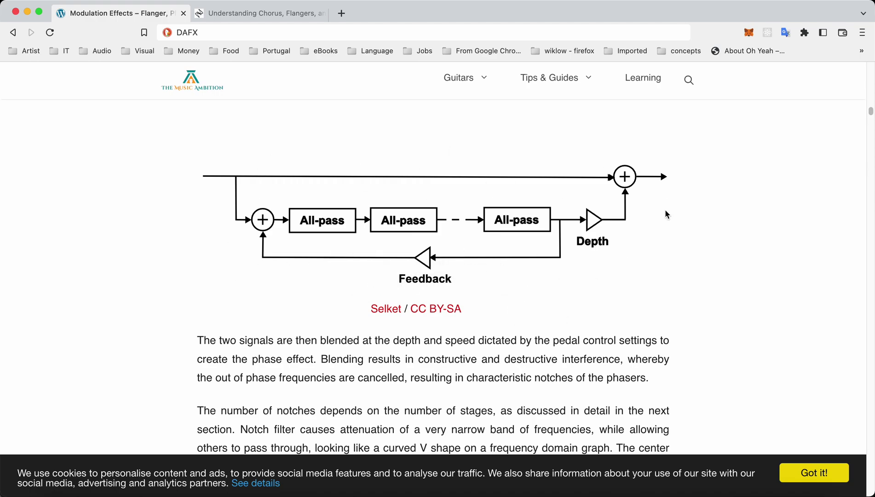
pyautogui.click(616, 493)
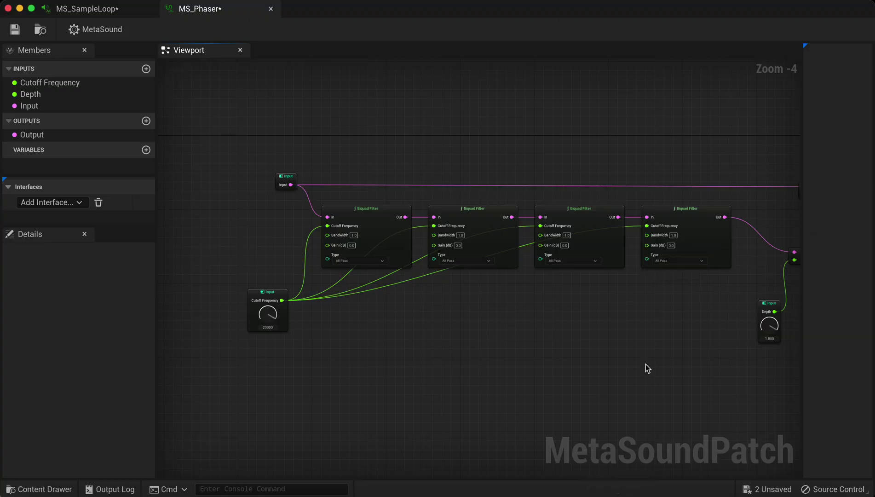
# Step: Promote the last Biquad Filter's output to a graph variable and name it FeedbackPath
pyautogui.moveTo(723, 217); pyautogui.dragTo(463, 339)
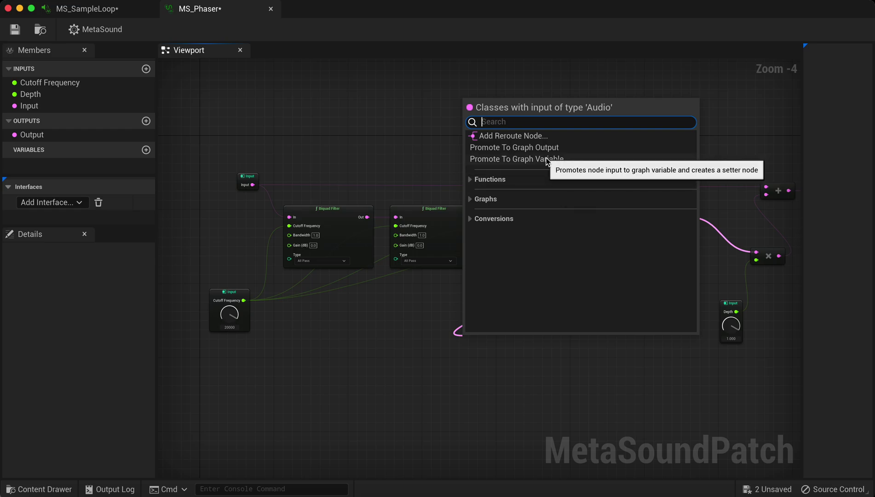
pyautogui.click(525, 159)
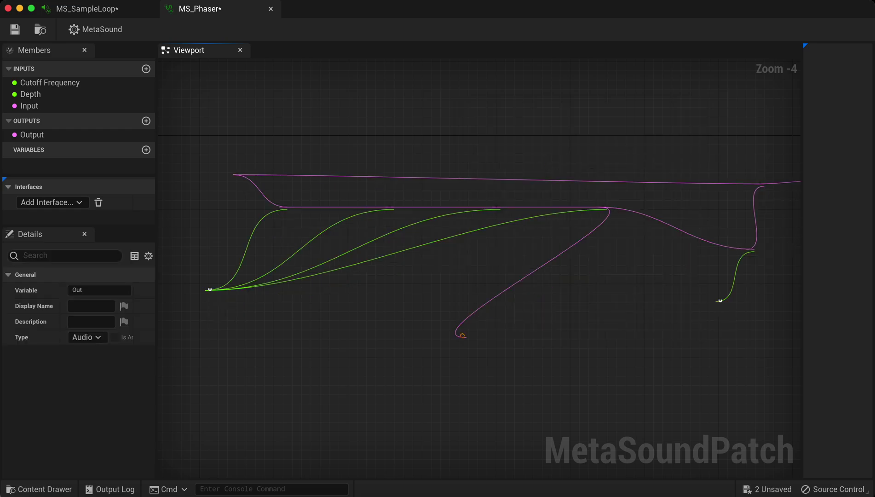
pyautogui.click(93, 289)
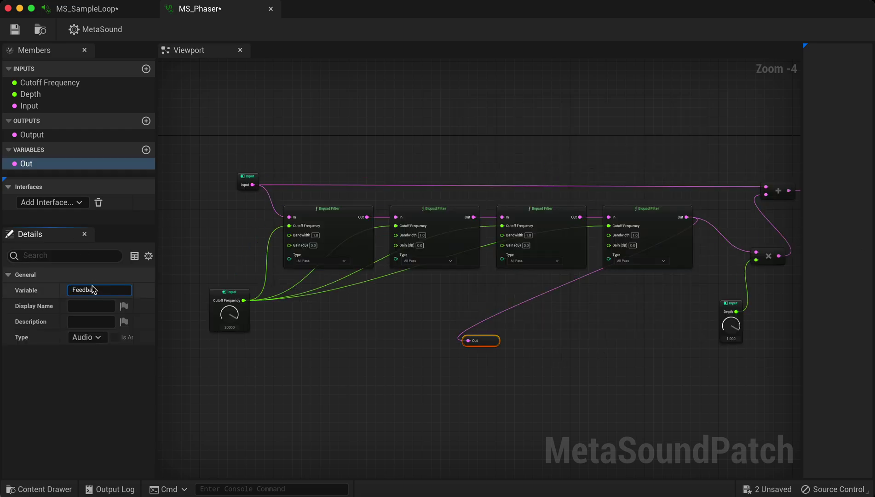
pyautogui.write('FeedbackPath')
pyautogui.press('Return')
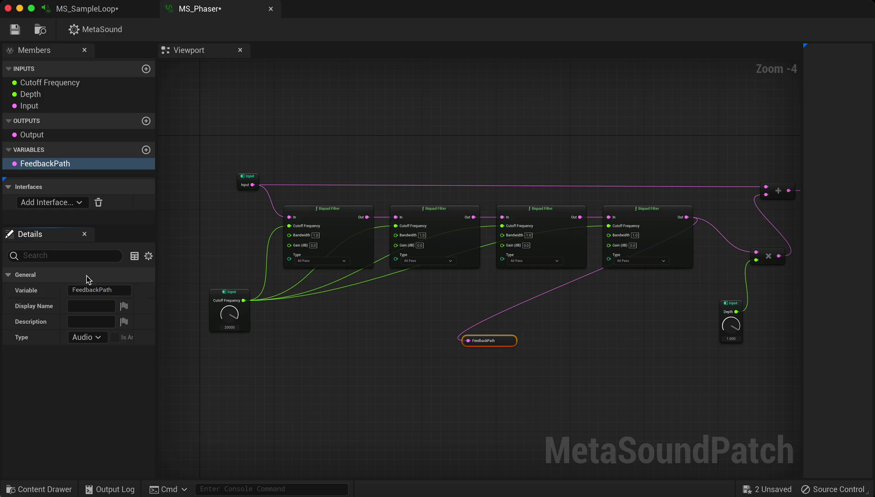
# Step: Place a delayed getter node for the FeedbackPath variable in front of the first Biquad Filter, replacing the regular getter
pyautogui.moveTo(51, 159); pyautogui.dragTo(201, 108)
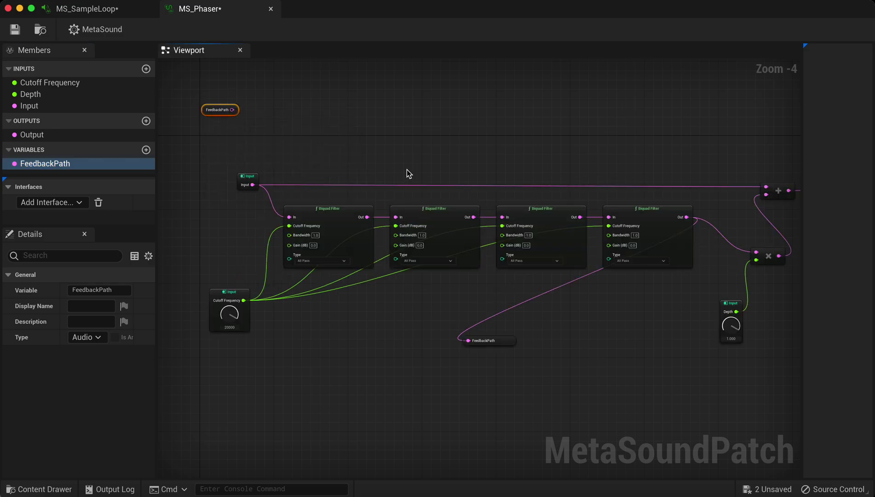
pyautogui.press('Delete')
pyautogui.moveTo(90, 167); pyautogui.dragTo(190, 243)
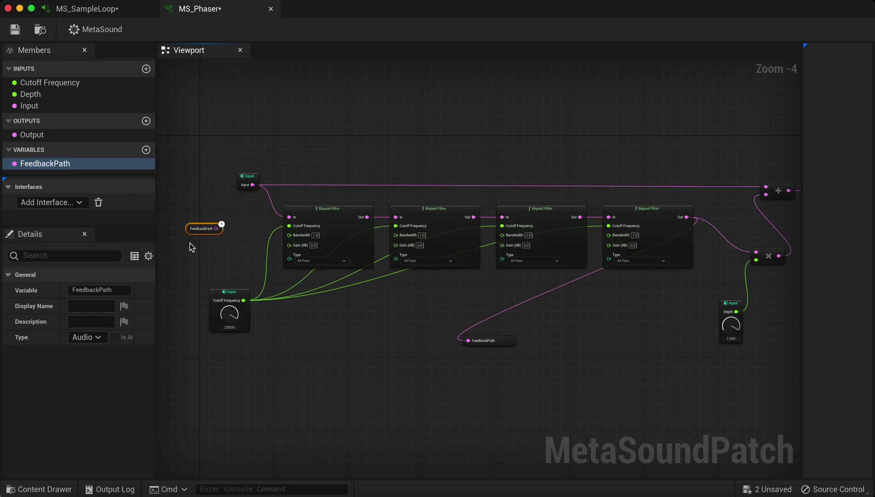
pyautogui.scroll(3, 222, 225)
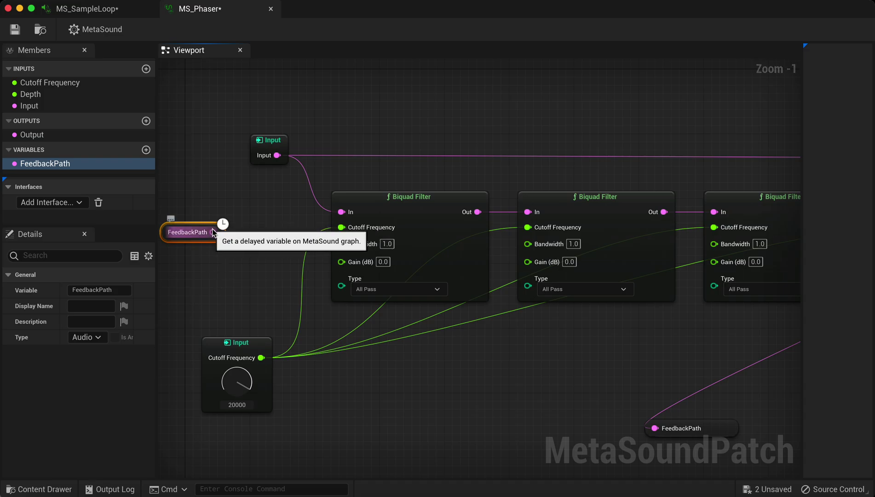
pyautogui.moveTo(213, 231); pyautogui.dragTo(223, 187)
pyautogui.scroll(-2, 224, 187)
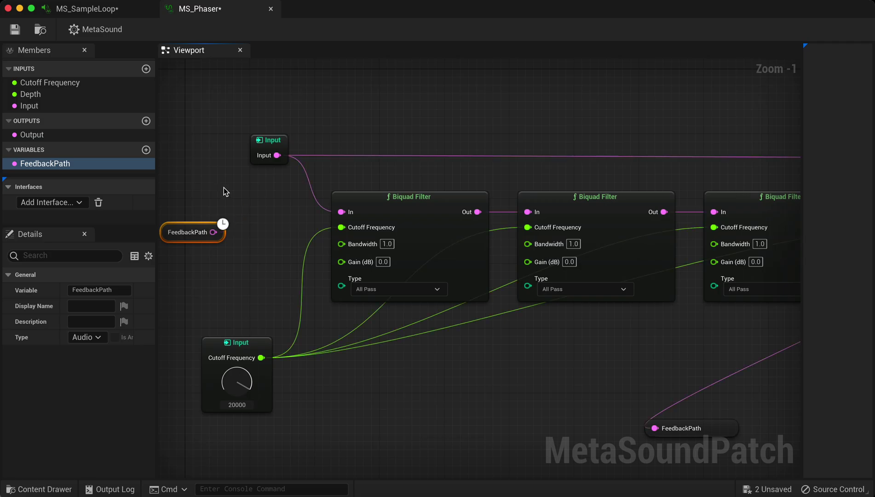
pyautogui.scroll(-1, 761, 368)
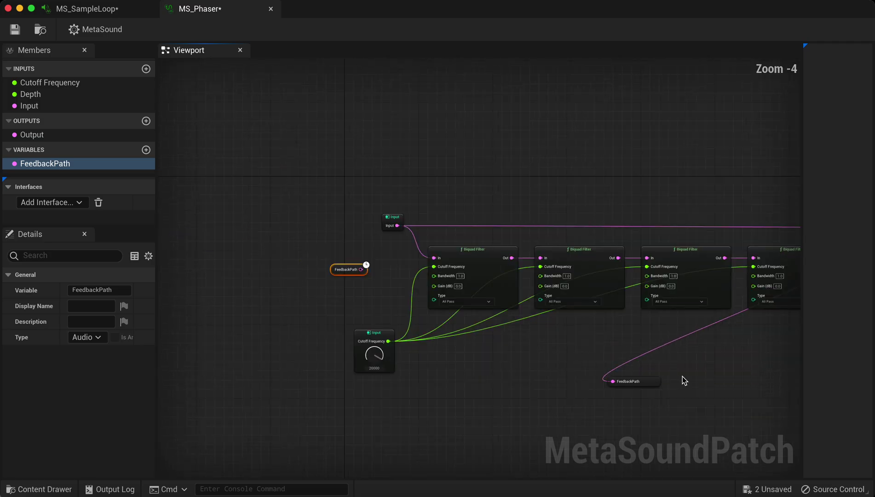
pyautogui.moveTo(682, 375); pyautogui.dragTo(672, 351, button='right')
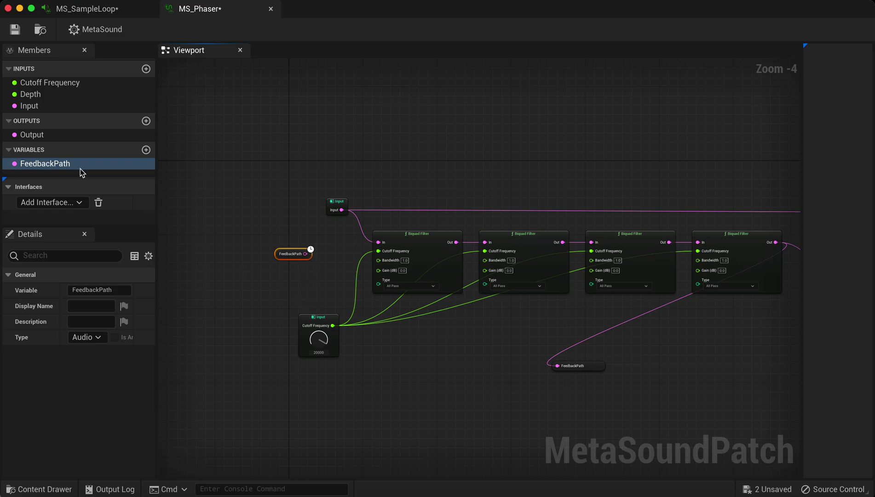
pyautogui.click(265, 141)
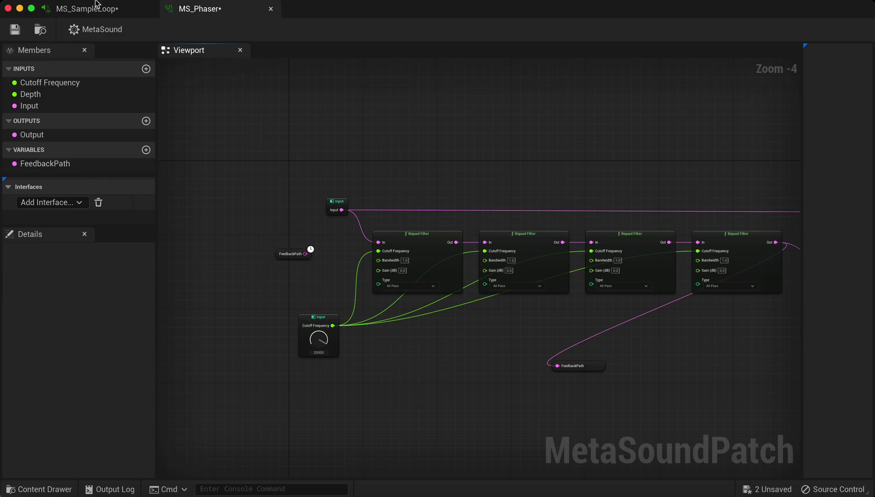
pyautogui.click(96, 4)
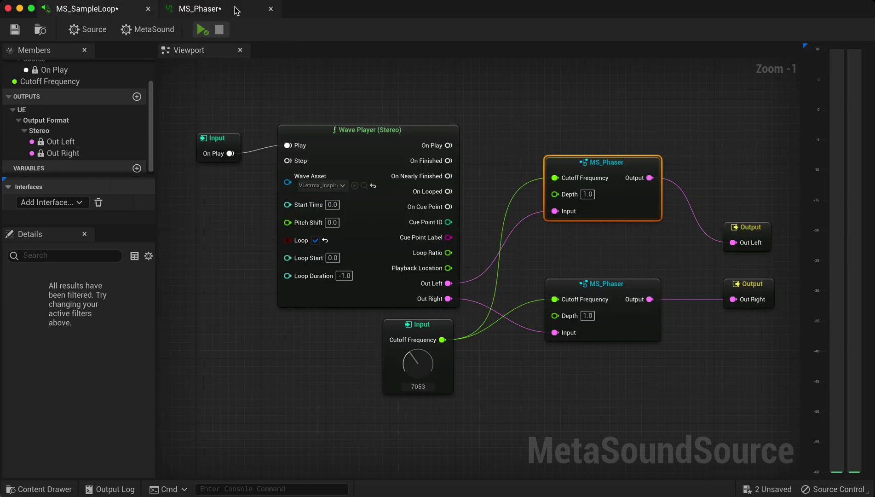
pyautogui.click(235, 10)
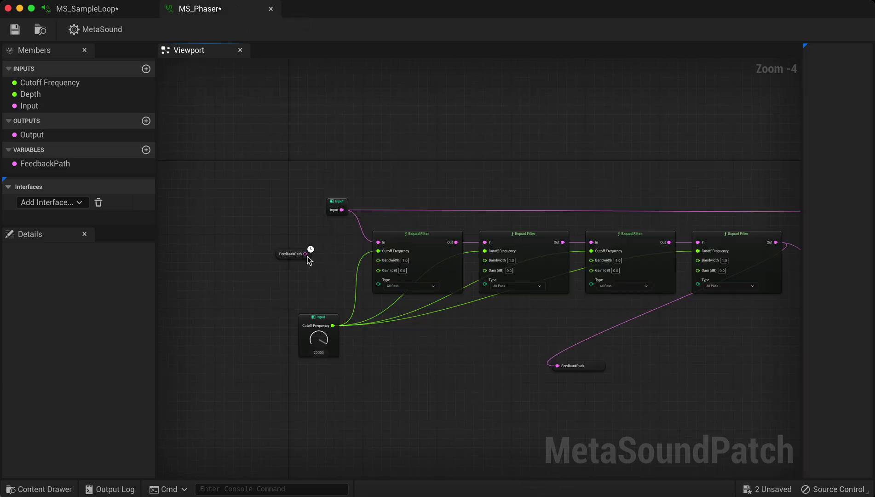
# Step: Sum the Input and delayed FeedbackPath with an Add (Audio) node feeding the first Biquad Filter, and move the Input node clear
pyautogui.rightClick(287, 225)
pyautogui.write('add')
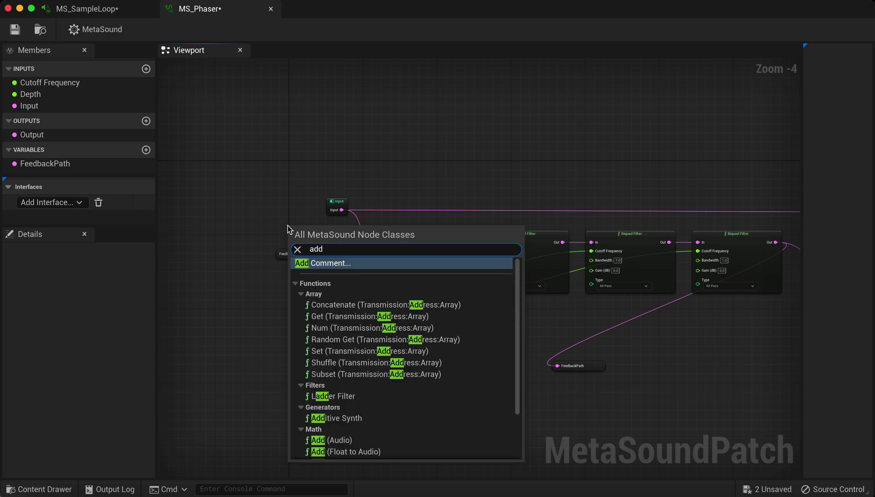
pyautogui.click(336, 440)
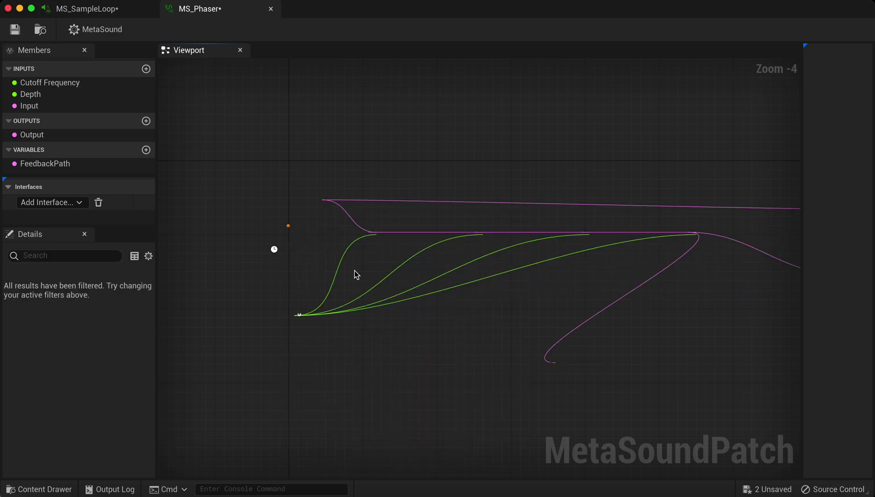
pyautogui.moveTo(345, 210); pyautogui.dragTo(378, 242)
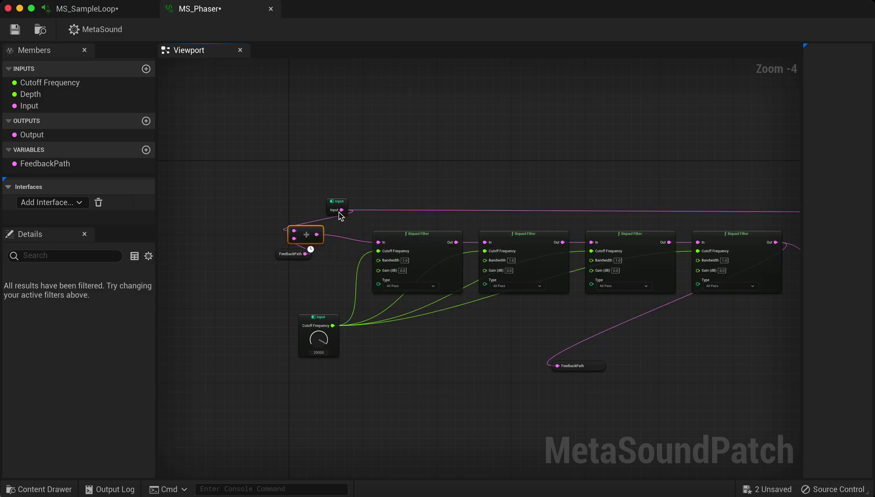
pyautogui.moveTo(342, 204); pyautogui.dragTo(246, 204)
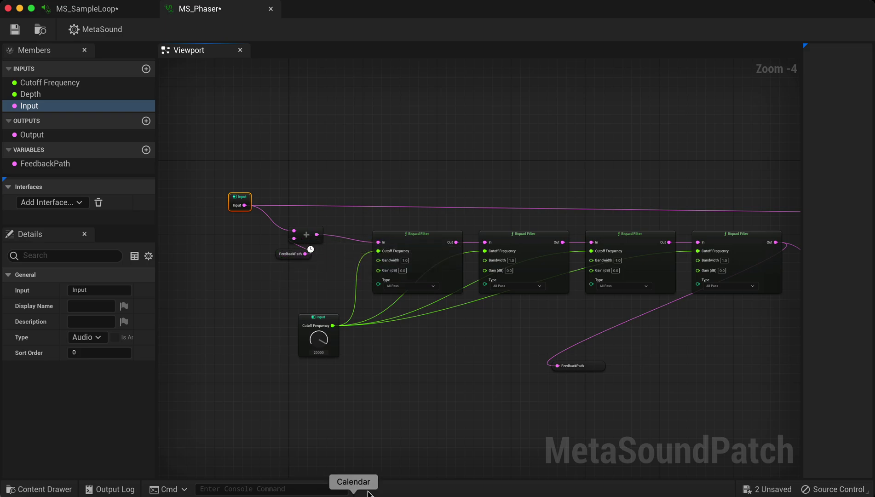
# Step: Insert a Multiply (Audio by Float) node between the last Biquad Filter's output and the FeedbackPath setter, with the setter right after it
pyautogui.moveTo(741, 350); pyautogui.dragTo(597, 371, button='right')
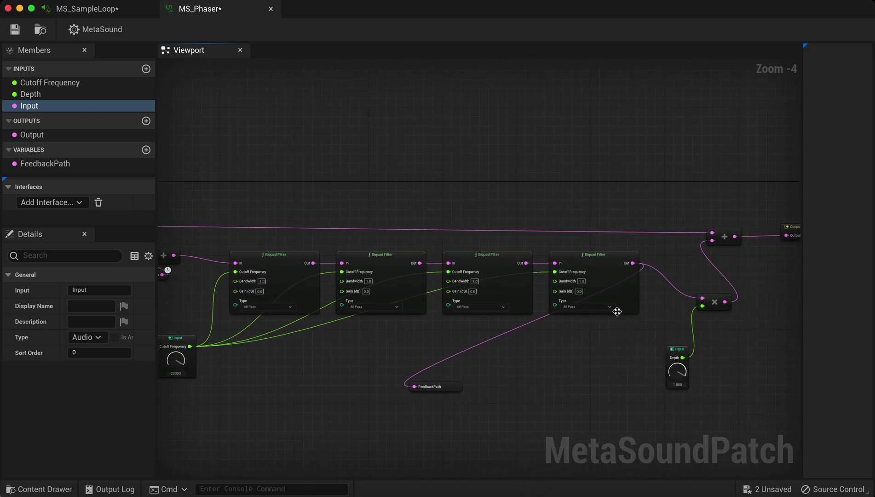
pyautogui.moveTo(633, 263); pyautogui.dragTo(517, 367)
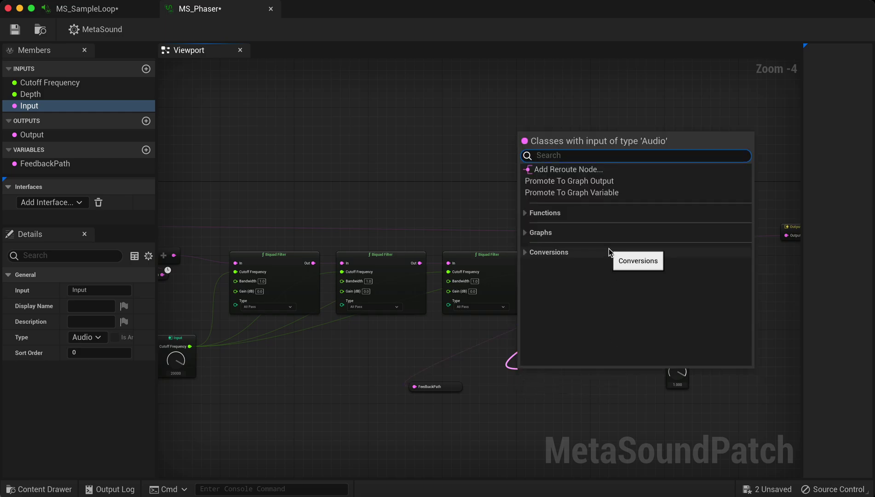
pyautogui.write('mult')
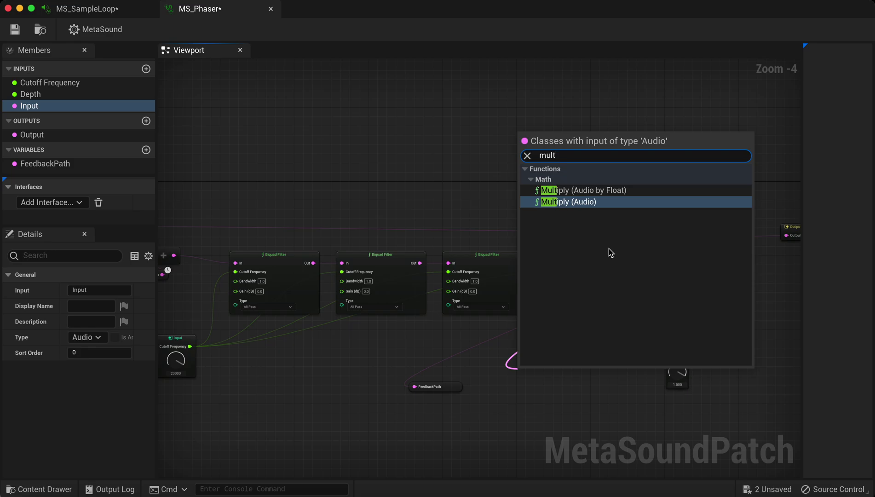
pyautogui.click(584, 191)
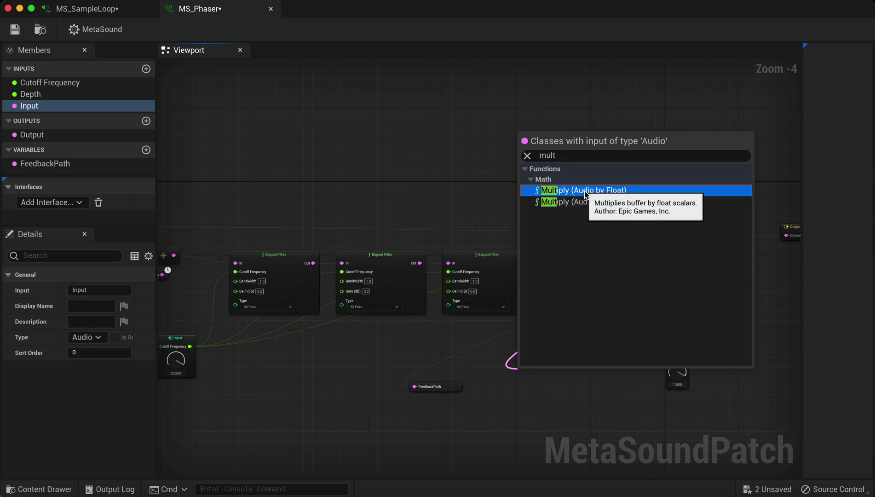
pyautogui.click(584, 191)
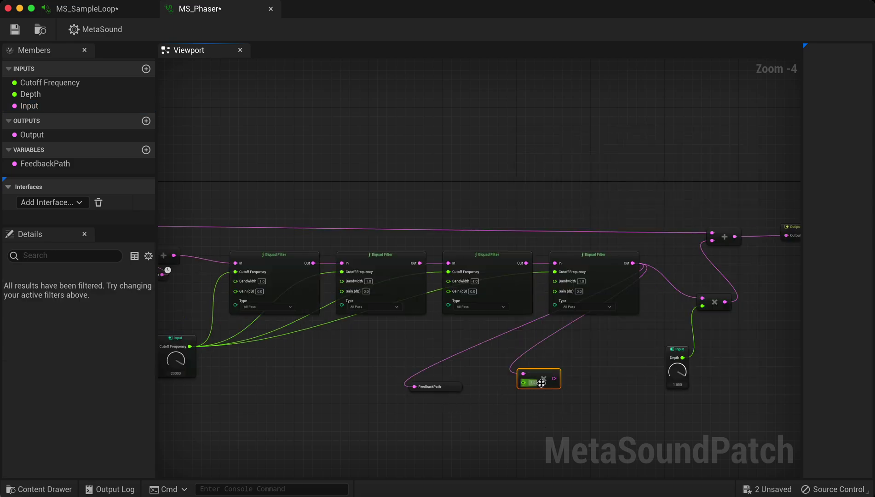
pyautogui.moveTo(553, 378); pyautogui.dragTo(597, 391)
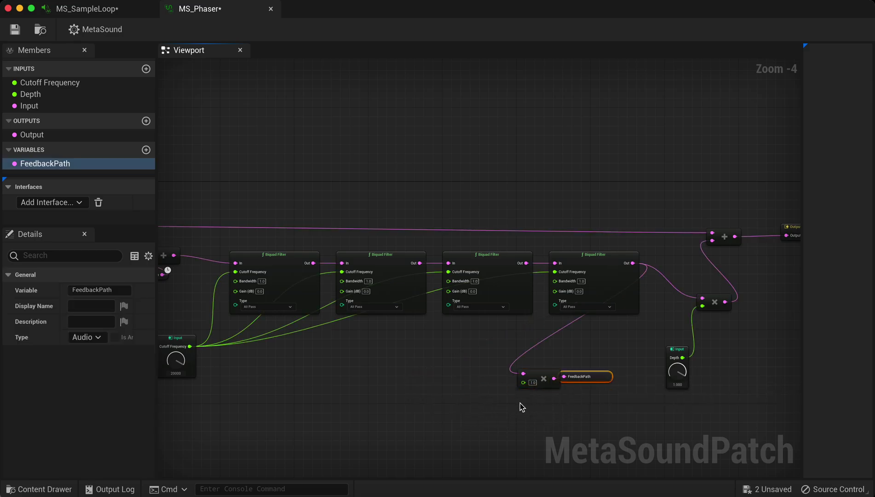
# Step: Promote the float operand of the feedback Multiply node to a graph input and name it Feedback
pyautogui.moveTo(524, 382); pyautogui.dragTo(443, 411)
pyautogui.click(524, 215)
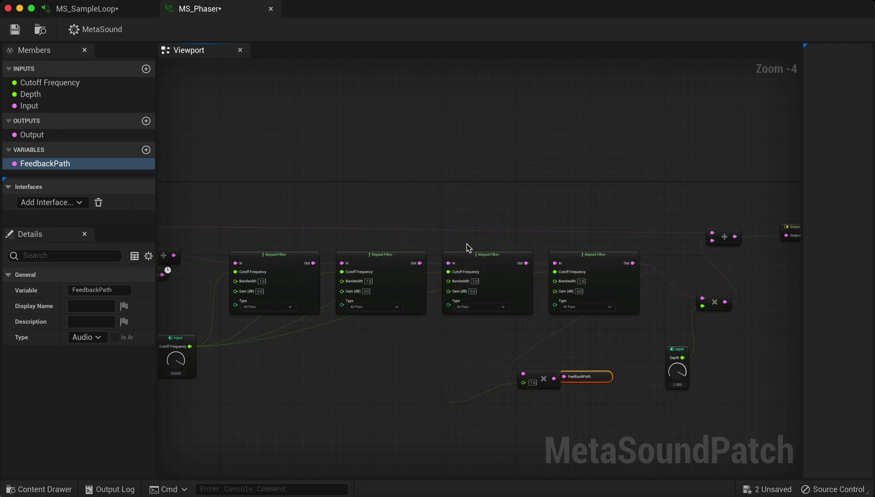
pyautogui.click(99, 290)
pyautogui.doubleClick(98, 293)
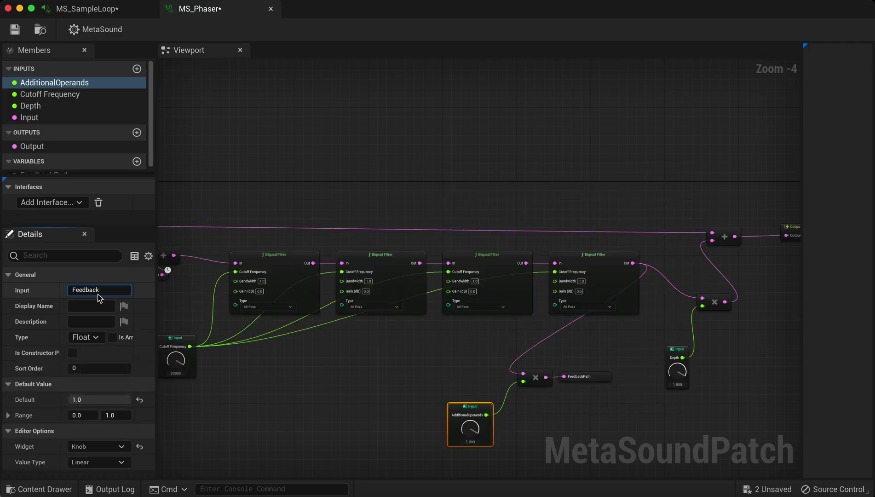
pyautogui.write('Feedback')
pyautogui.press('Return')
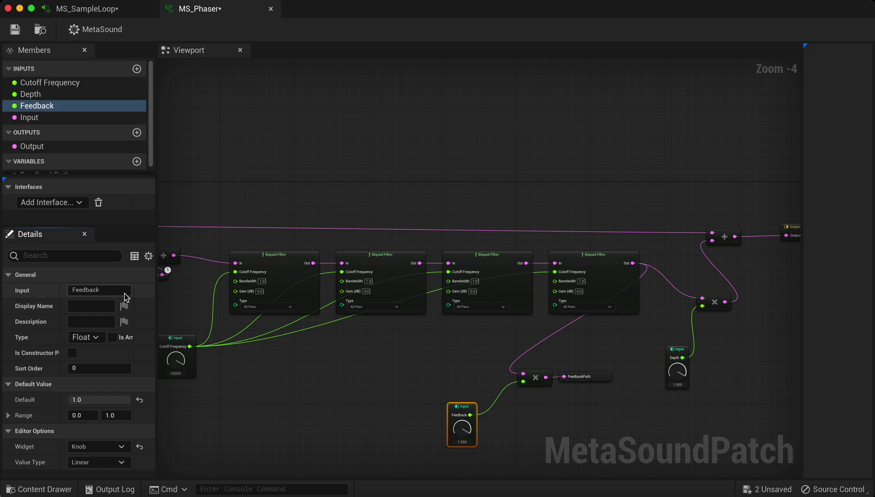
# Step: Lower the default of MS_Phaser's Feedback input to about 0.488 with its knob and save the patch
pyautogui.scroll(-1, 112, 140)
pyautogui.click(65, 168)
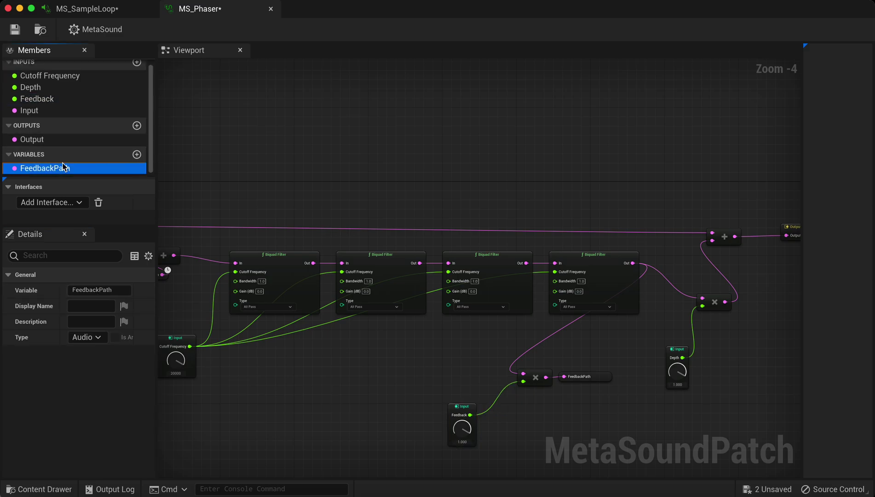
pyautogui.click(46, 103)
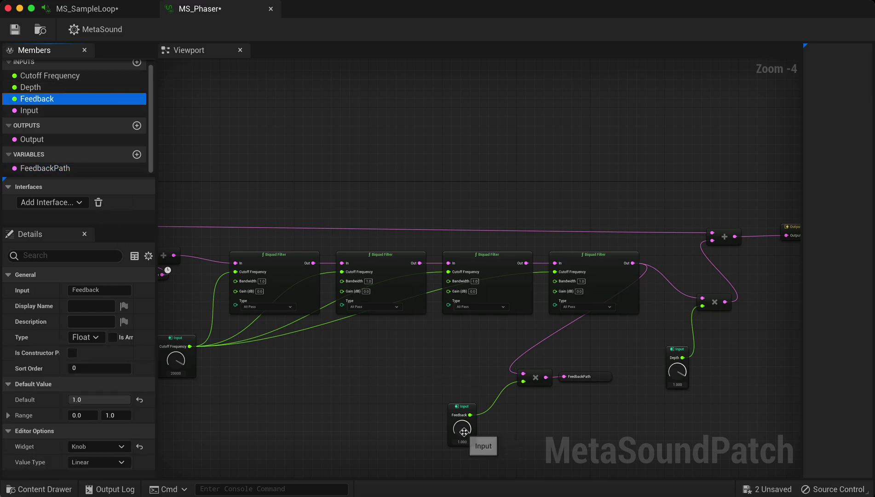
pyautogui.moveTo(465, 434); pyautogui.dragTo(470, 468)
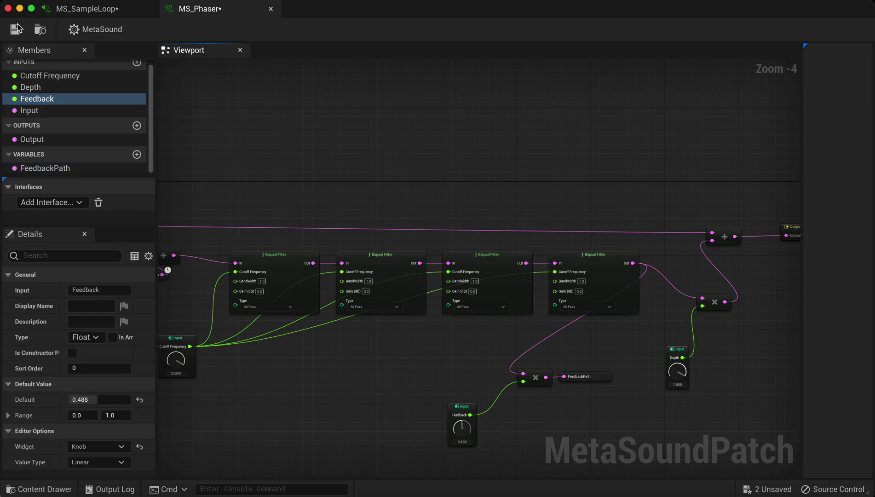
pyautogui.hotkey('ctrl', 's')
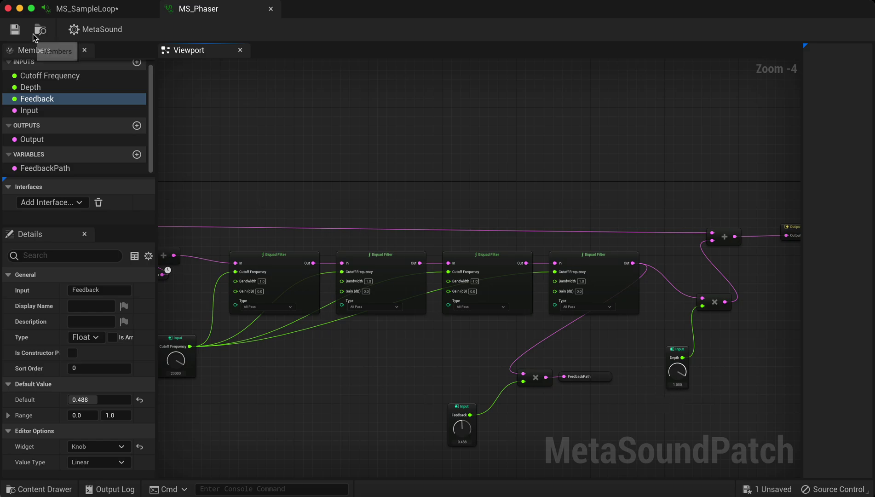
# Step: In MS_SampleLoop, promote Feedback to a graph input feeding both MS_Phaser nodes, and place its node below the Cutoff Frequency input
pyautogui.click(86, 9)
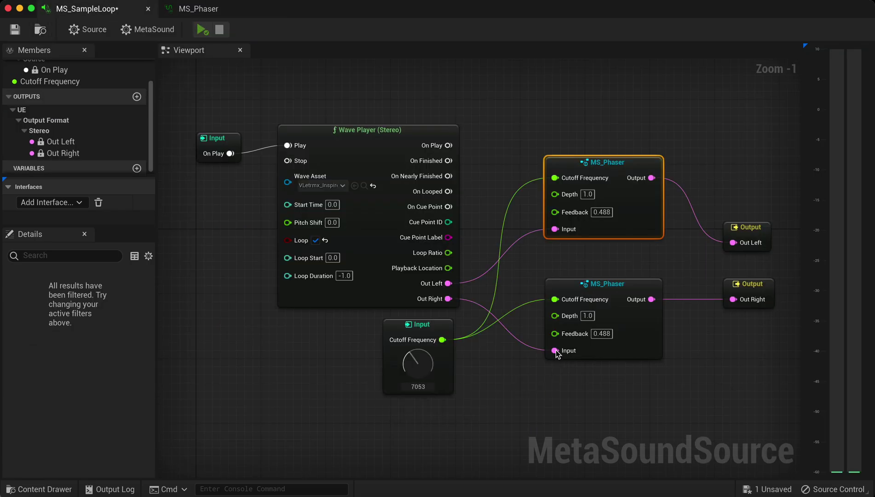
pyautogui.moveTo(555, 212); pyautogui.dragTo(521, 394)
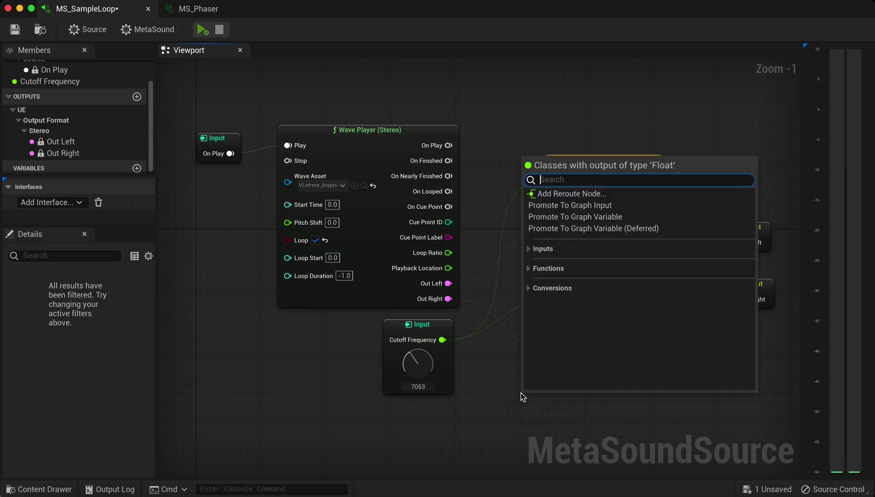
pyautogui.click(569, 205)
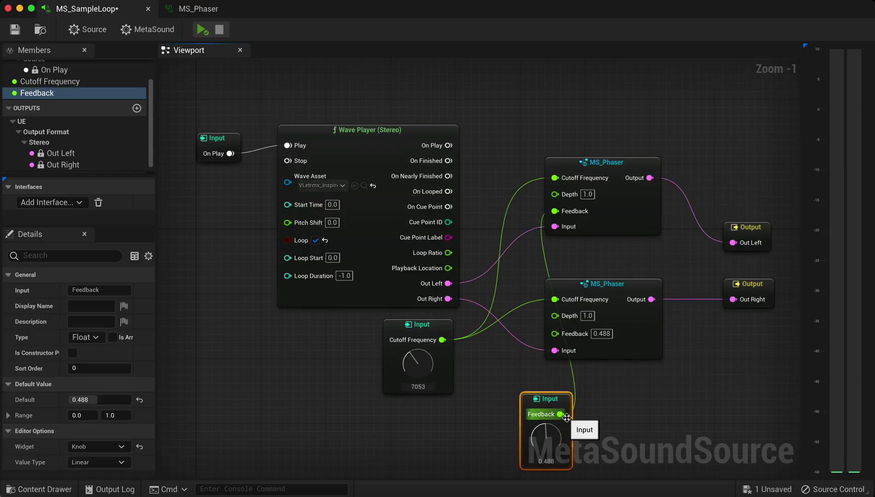
pyautogui.moveTo(560, 414); pyautogui.dragTo(555, 333)
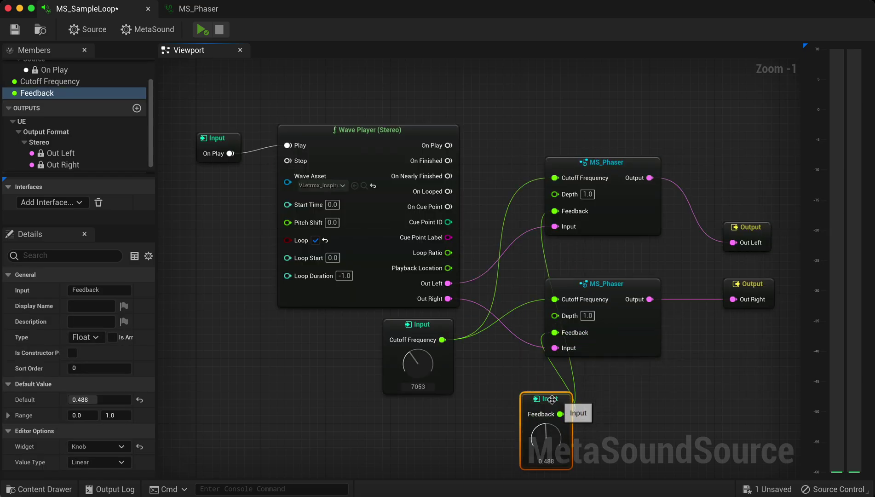
pyautogui.moveTo(549, 398); pyautogui.dragTo(439, 418)
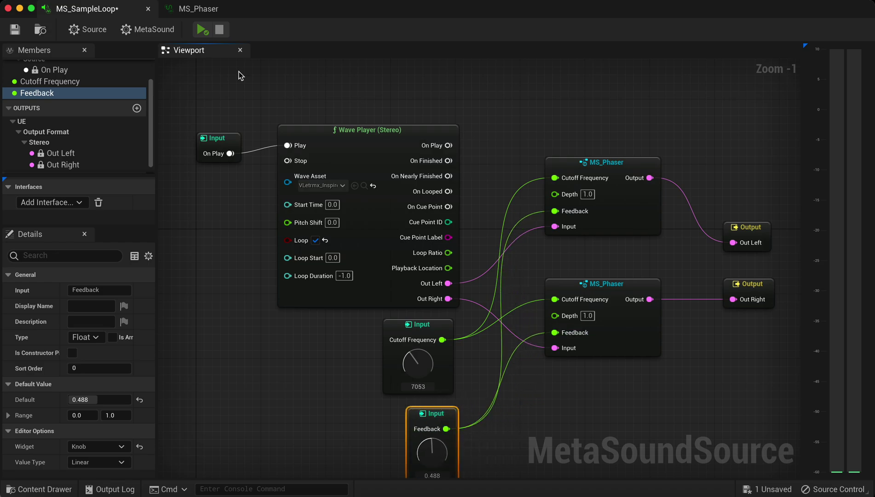
# Step: Play MS_SampleLoop, lower the Feedback knob to about 0.136 while listening, and stop playback
pyautogui.click(201, 29)
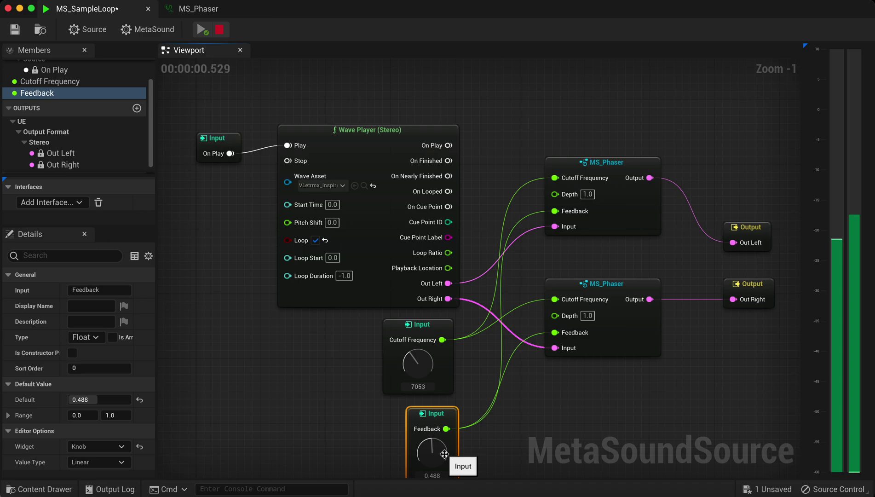
pyautogui.moveTo(443, 451)
pyautogui.mouseDown()
pyautogui.moveTo(437, 412)
pyautogui.moveTo(443, 442)
pyautogui.moveTo(447, 418)
pyautogui.moveTo(449, 426)
pyautogui.moveTo(447, 466)
pyautogui.mouseUp()
pyautogui.click(219, 29)
pyautogui.click(500, 118)
pyautogui.moveTo(500, 118); pyautogui.dragTo(421, 60, button='right')
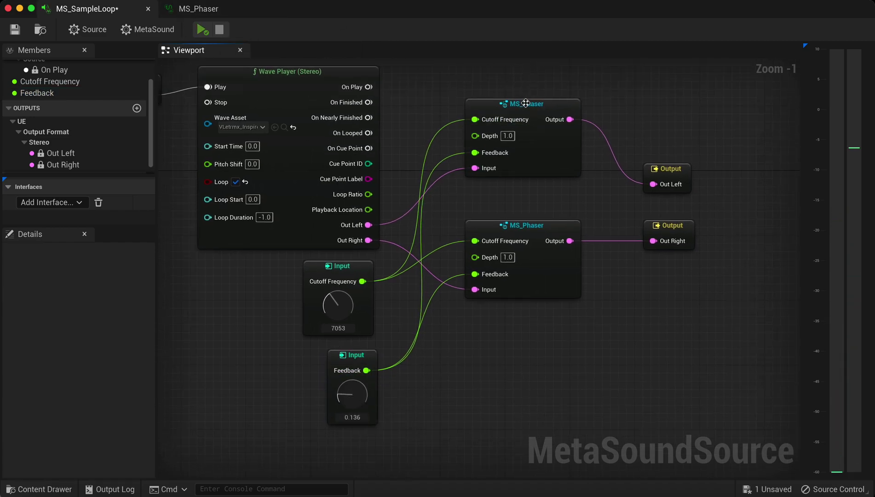
# Step: Check the feedback phaser diagram in the browser, return to MS_SampleLoop and delete the Feedback input node from the graph
pyautogui.click(480, 487)
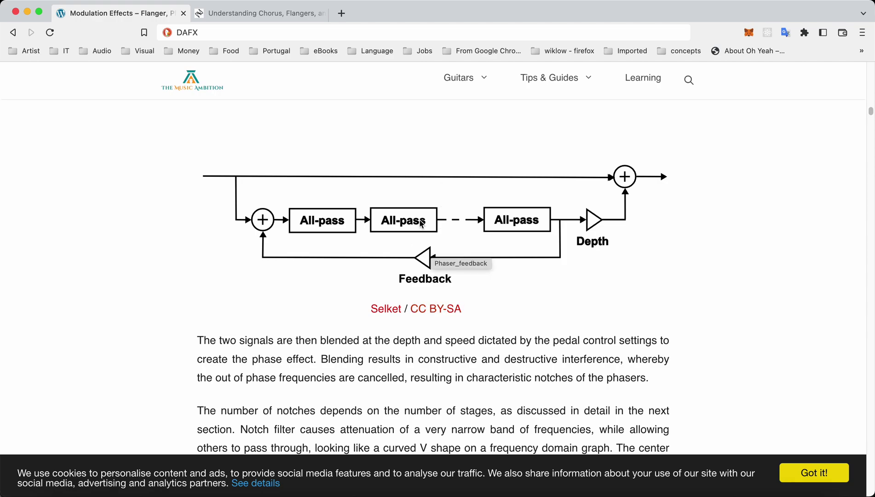
pyautogui.click(617, 488)
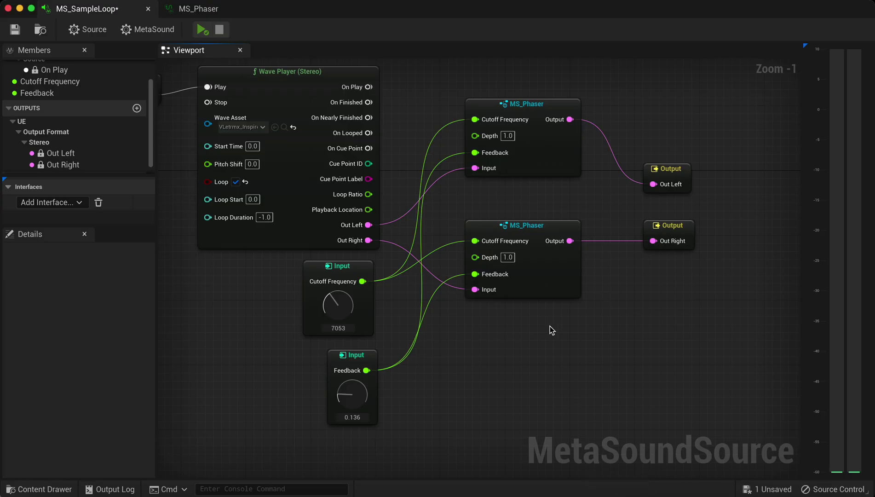
pyautogui.click(344, 378)
pyautogui.press('Delete')
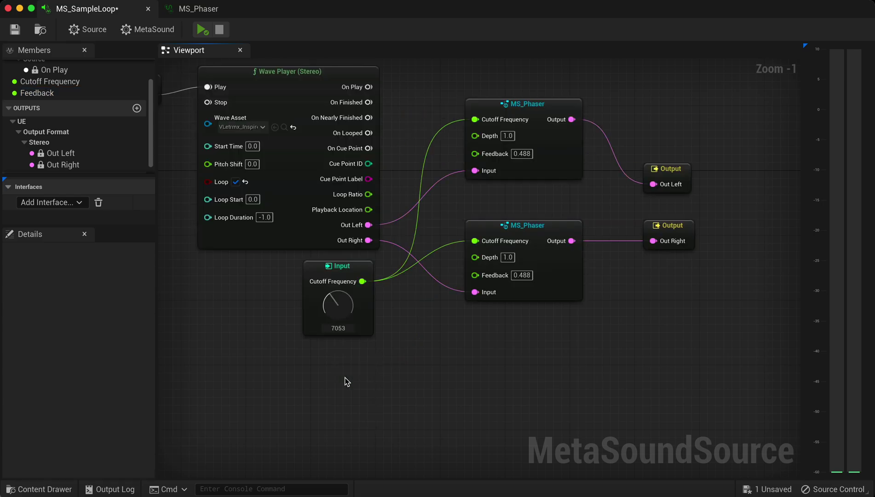
pyautogui.moveTo(615, 352); pyautogui.dragTo(676, 380, button='right')
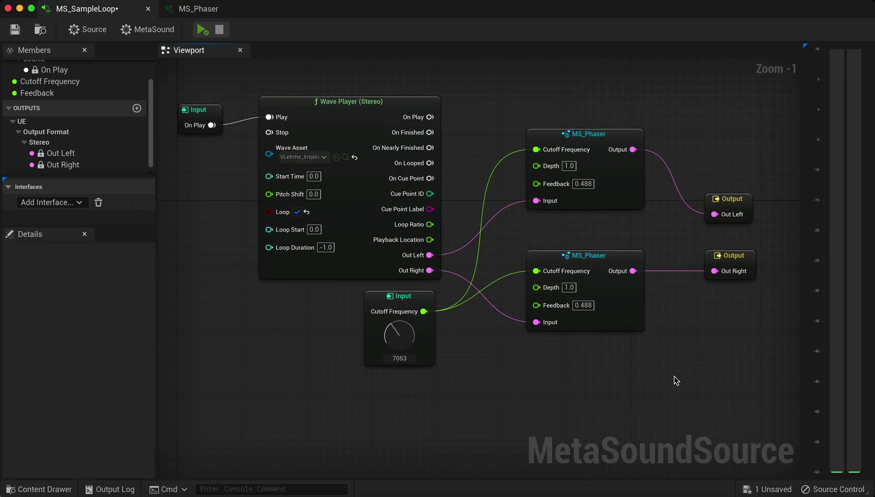
# Step: Open the MS_Phaser patch, compare its node layout with the phaser diagram in the browser, and return to MS_SampleLoop
pyautogui.doubleClick(606, 136)
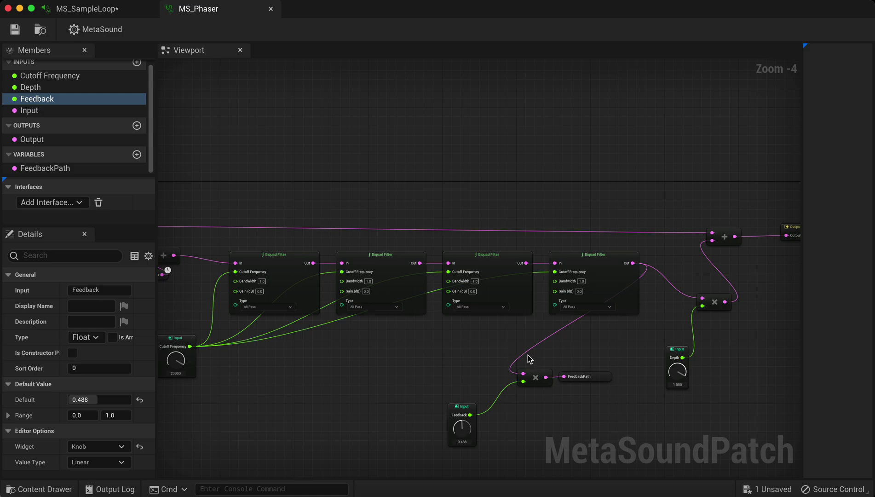
pyautogui.scroll(-1, 258, 211)
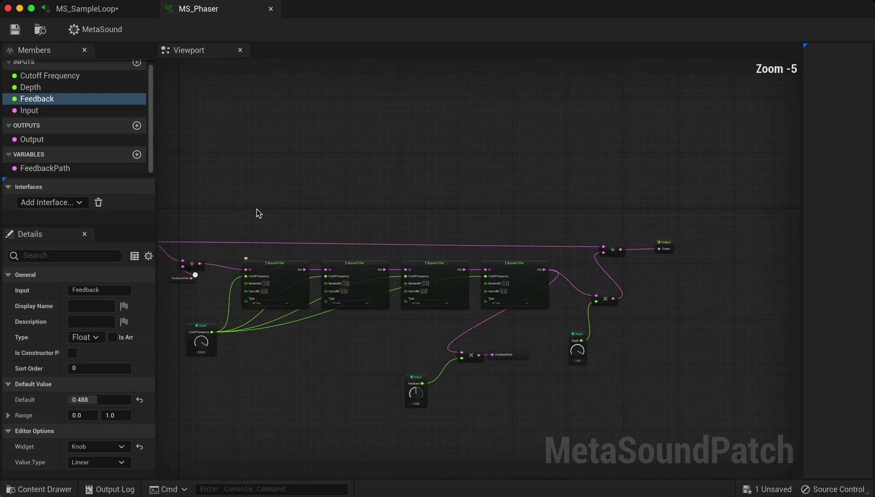
pyautogui.moveTo(258, 211); pyautogui.dragTo(320, 190, button='right')
pyautogui.click(467, 495)
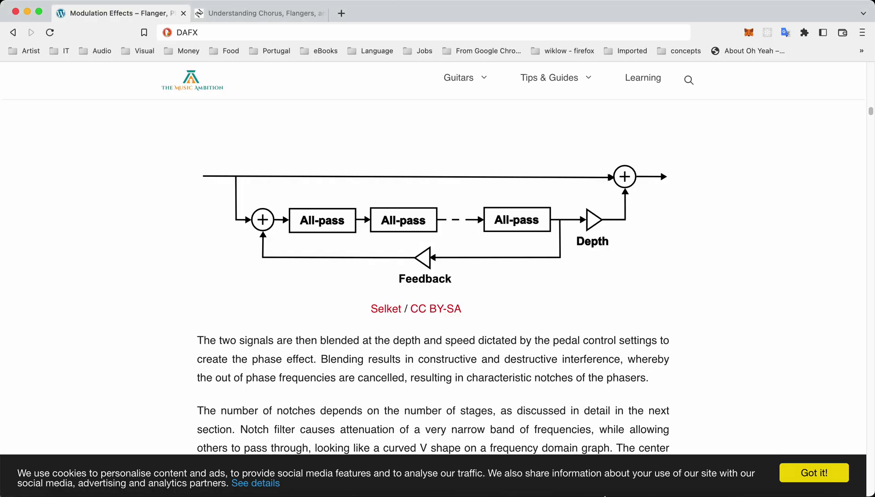
pyautogui.click(617, 492)
pyautogui.click(72, 11)
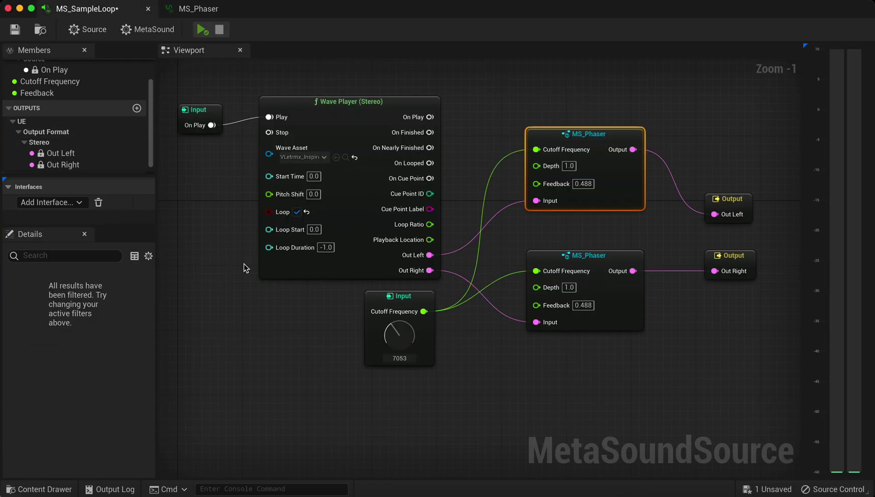